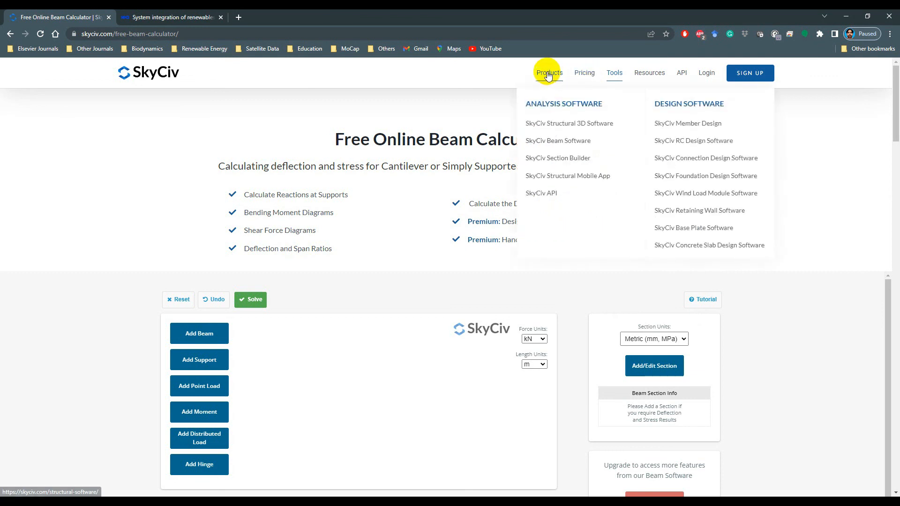
Look at SkyCiv's Frame Calculator and Truss Calculator pages, and return to the Beam Calculator page
mouse_move(615, 76)
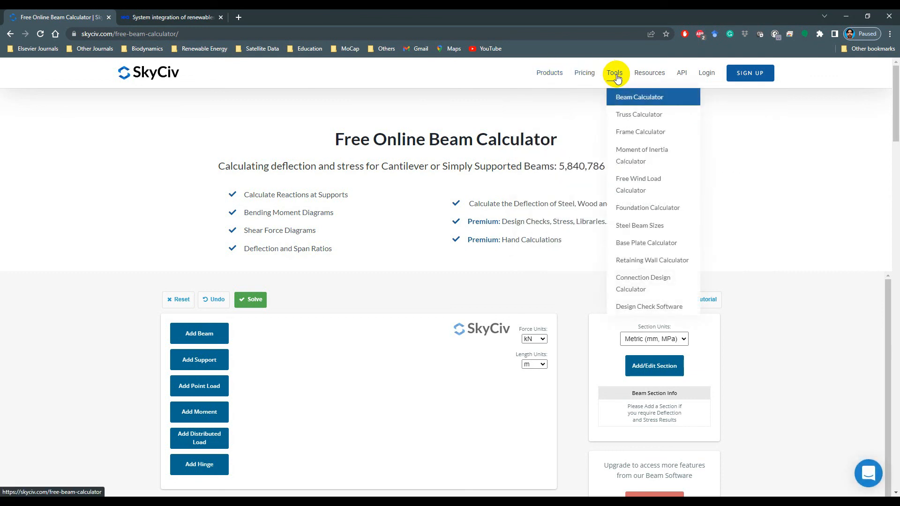
click(637, 134)
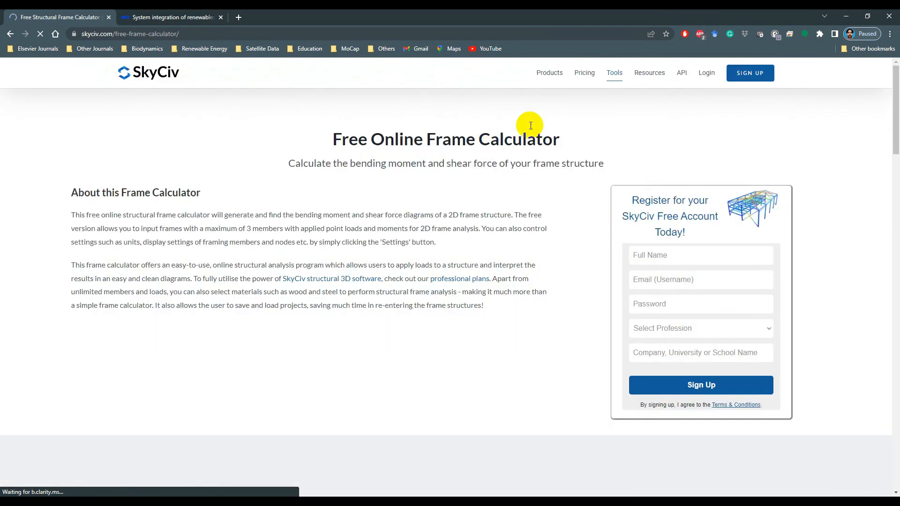
mouse_move(618, 81)
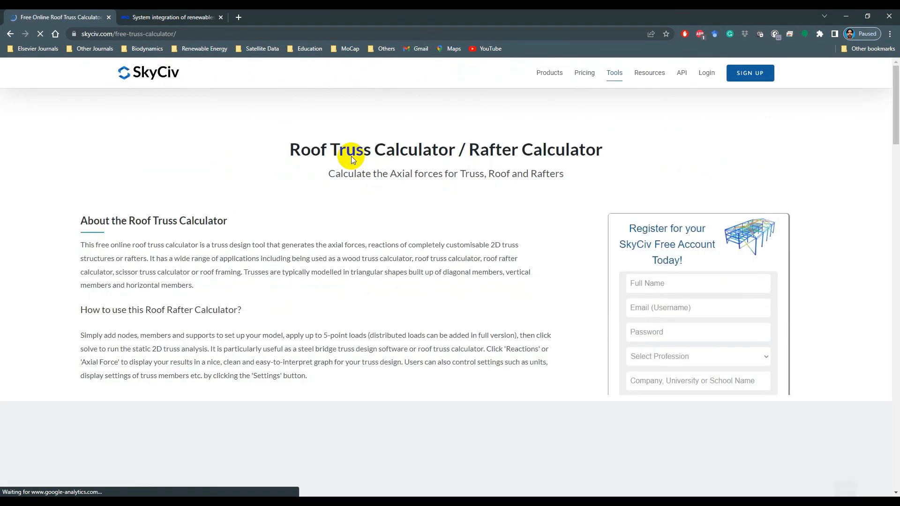
click(630, 99)
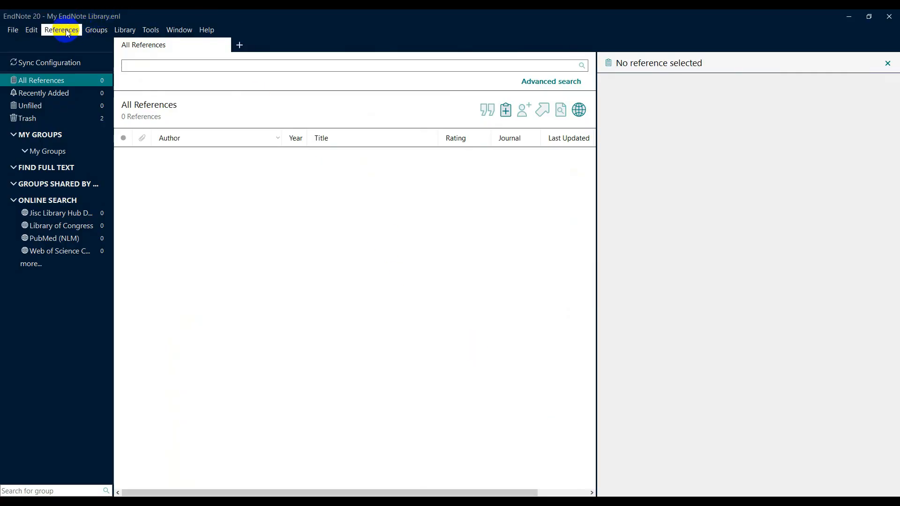
Switch to EndNote and create a new reference with the reference type Web Page
click(67, 31)
click(72, 43)
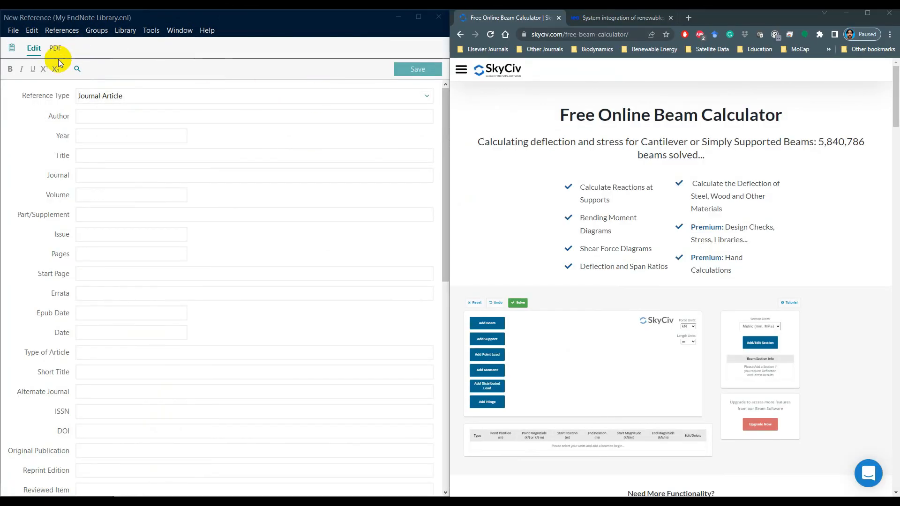
click(428, 97)
scroll(158, 337, down, 3)
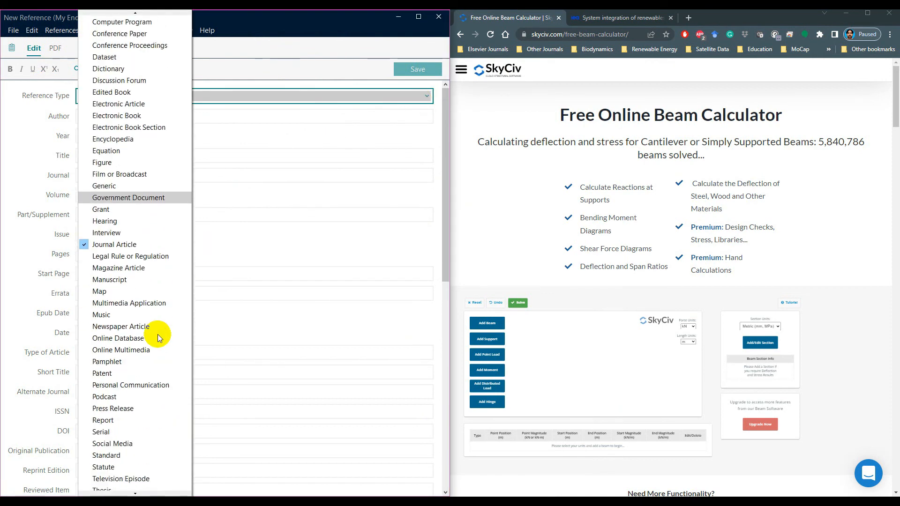
click(123, 490)
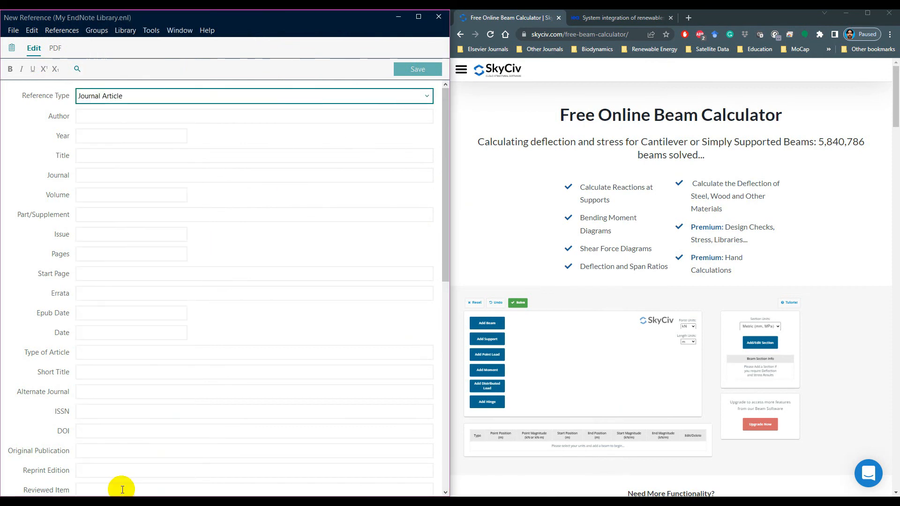
Set the reference's year to 2022 and copy the web page heading "Free Online Beam Calculator" in as its title
click(121, 114)
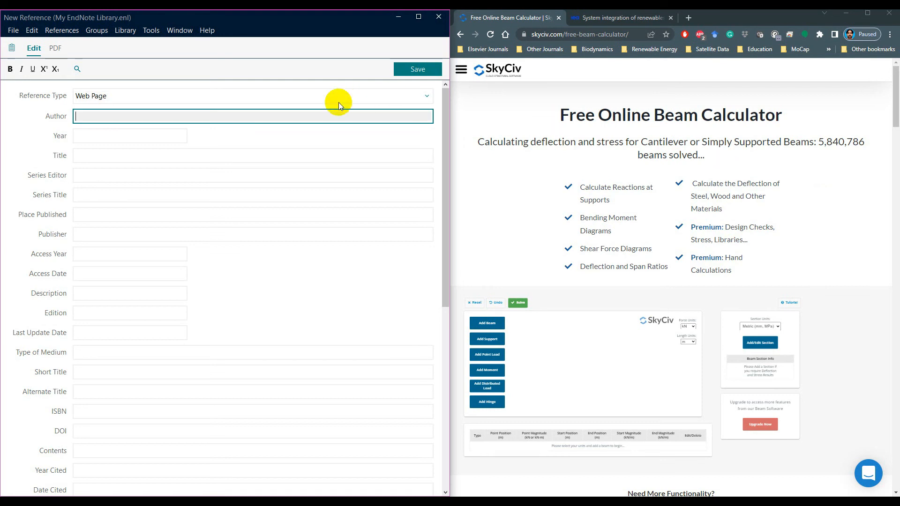
click(117, 136)
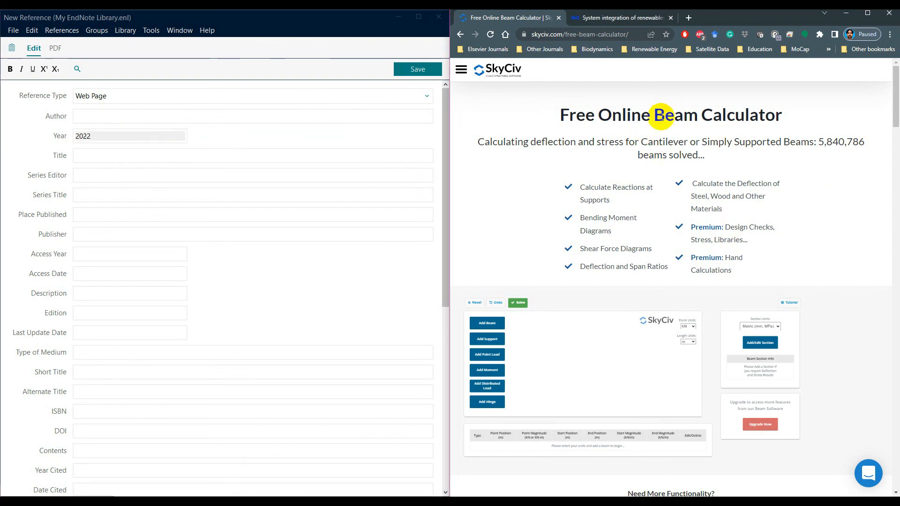
triple_click(661, 116)
key(ctrl+c)
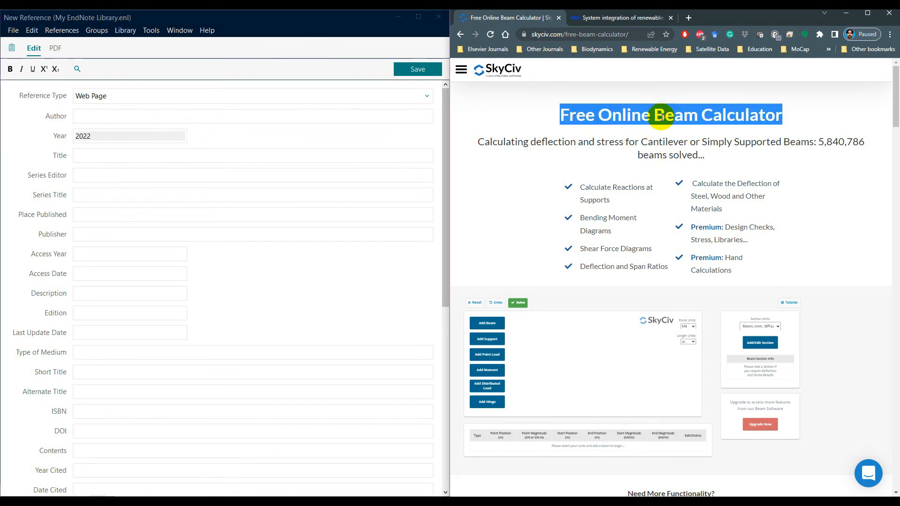
click(120, 159)
key(ctrl+v)
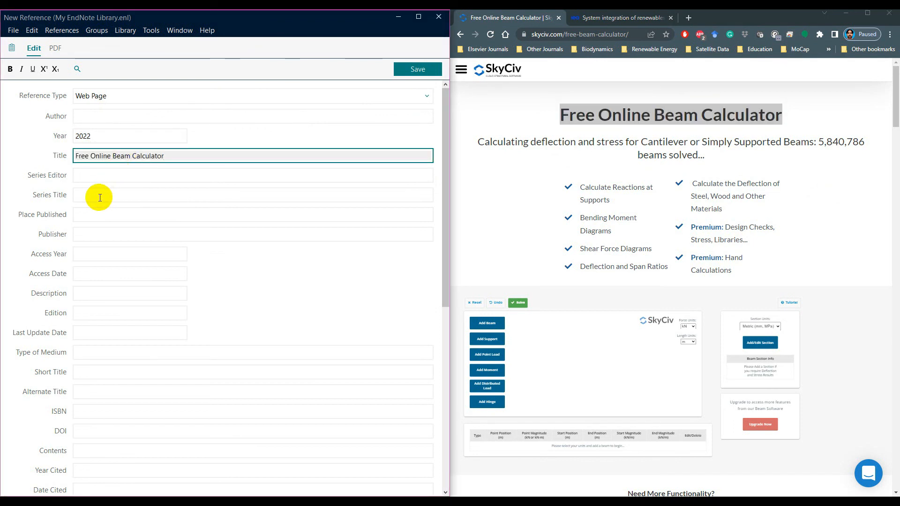
Enter 24/07/2022 as the access year and copy the beam calculator's web address into the reference's URL
click(99, 256)
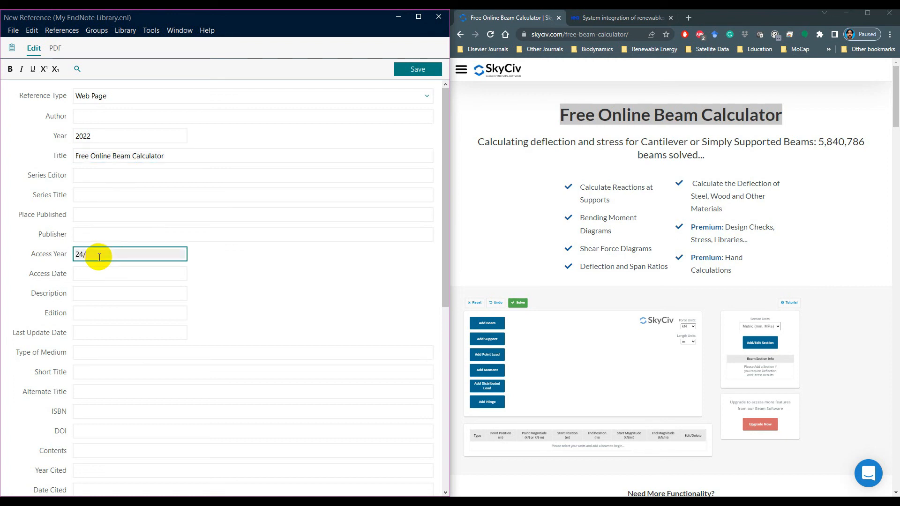
text(24/07/2022)
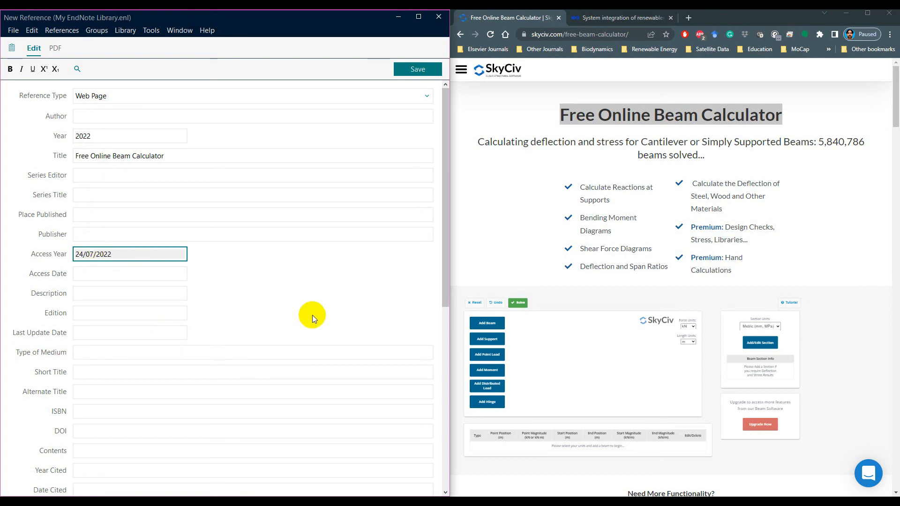
scroll(312, 315, down, 3)
scroll(297, 333, down, 2)
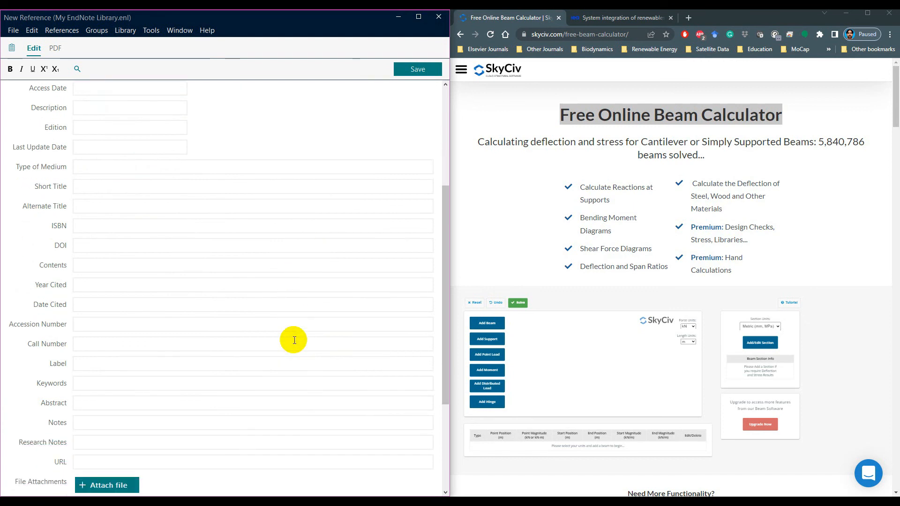
click(130, 461)
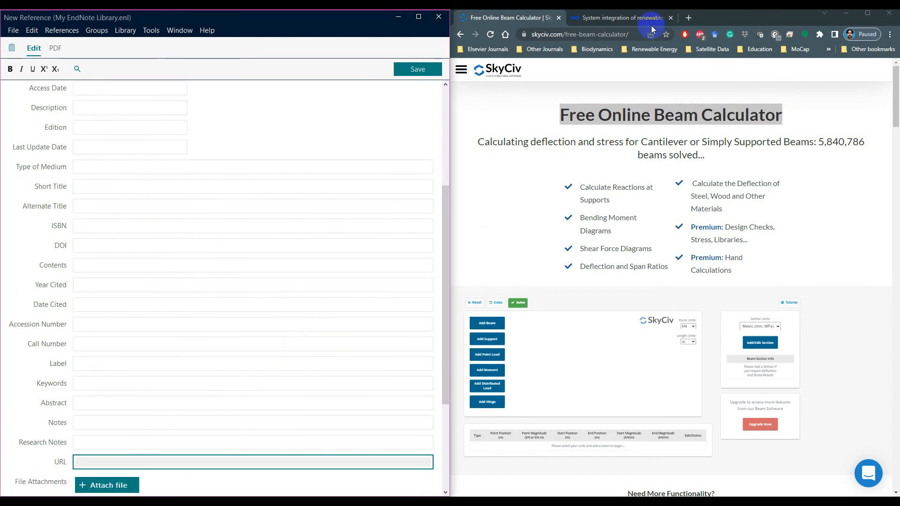
click(609, 36)
key(ctrl+c)
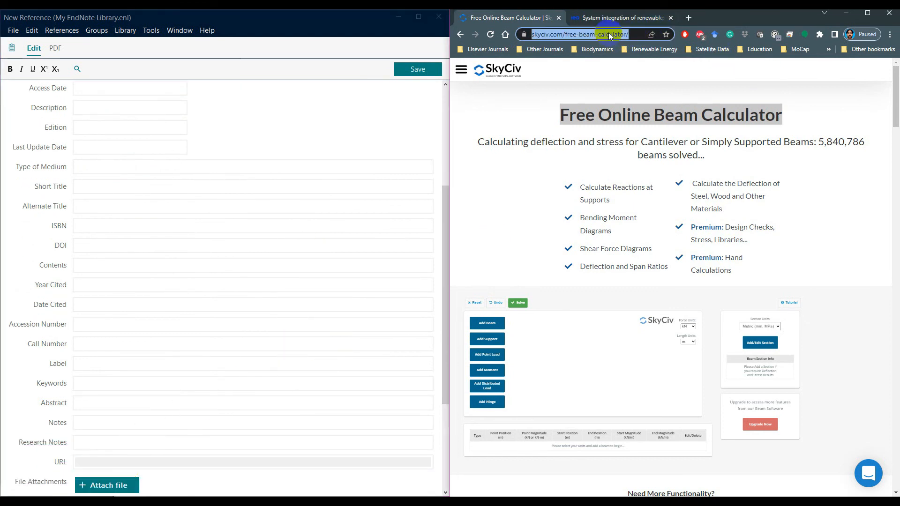
click(103, 461)
key(ctrl+v)
scroll(231, 336, up, 5)
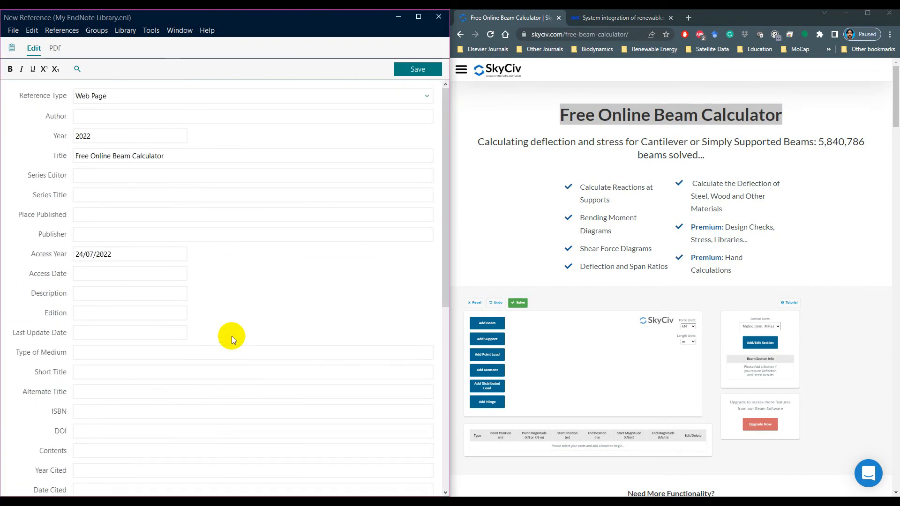
Enter SkyCiv as the author and save the web page reference
click(118, 112)
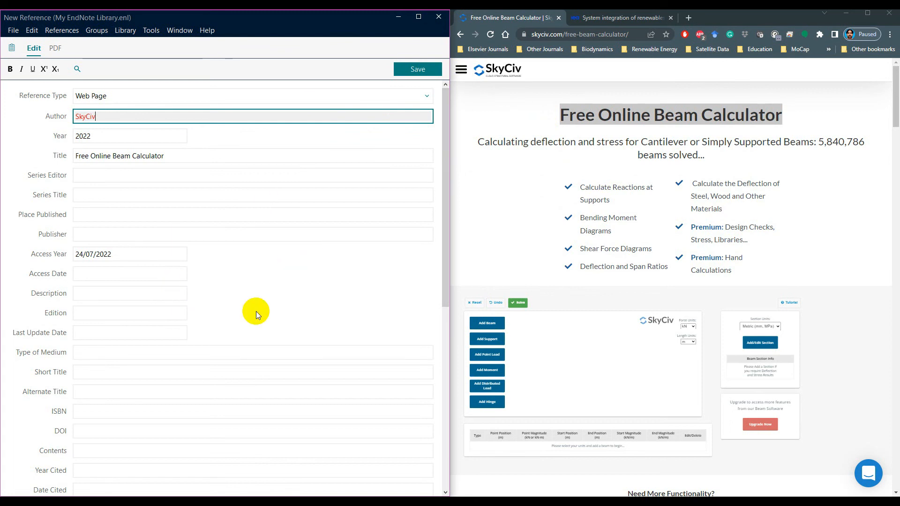
scroll(237, 358, down, 1)
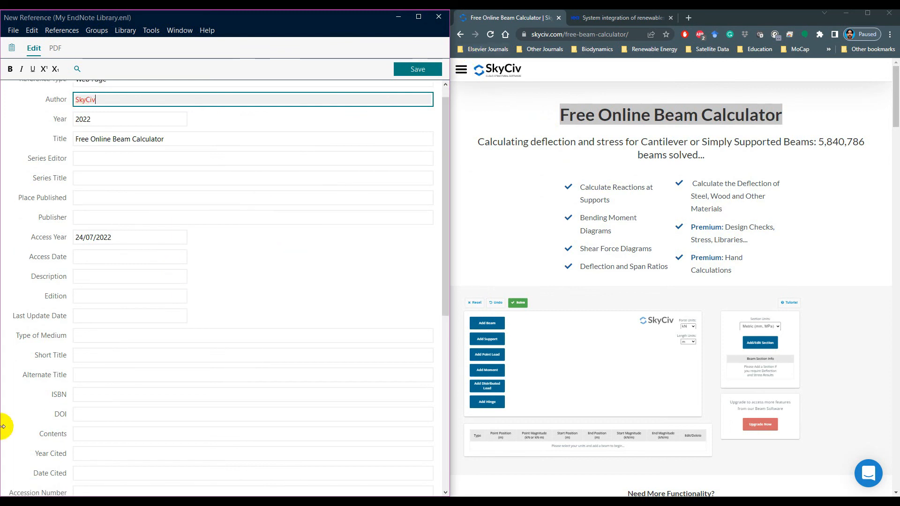
click(422, 68)
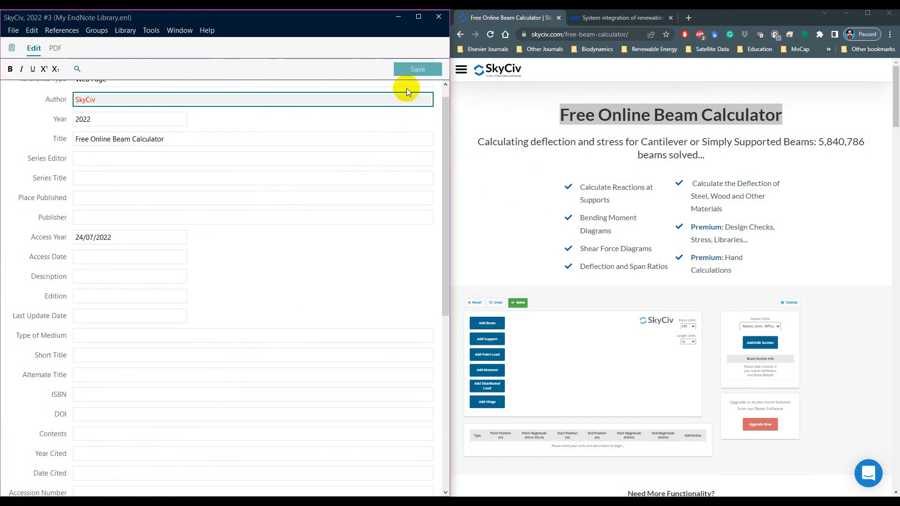
Return to the maximized library window and view the summary of the SkyCiv reference
click(57, 31)
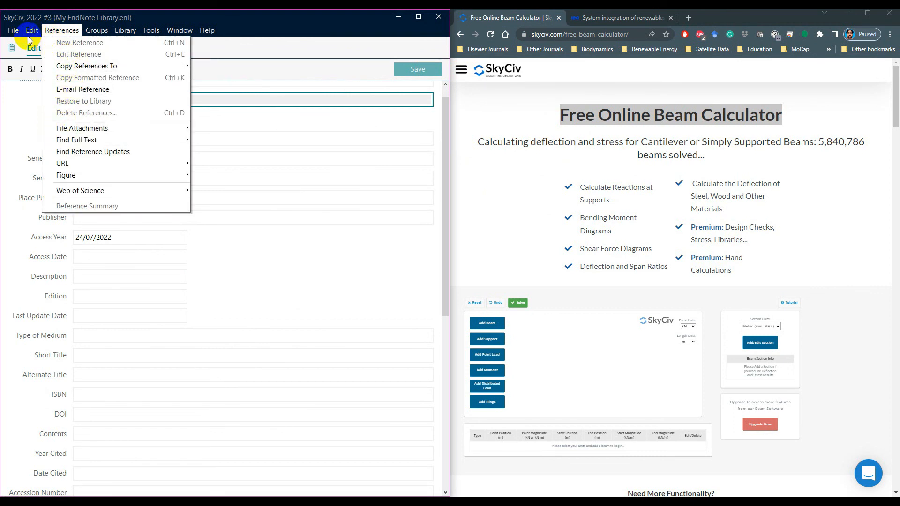
mouse_move(13, 30)
click(29, 96)
double_click(365, 18)
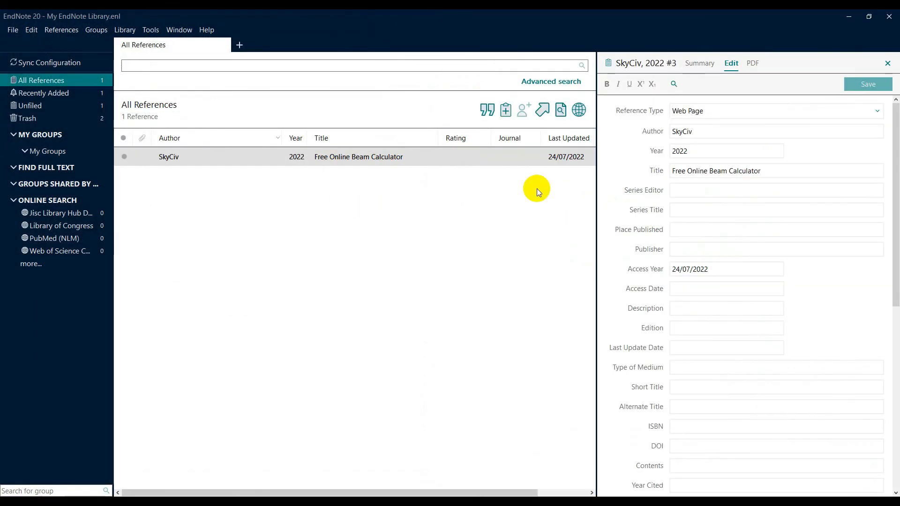
click(699, 62)
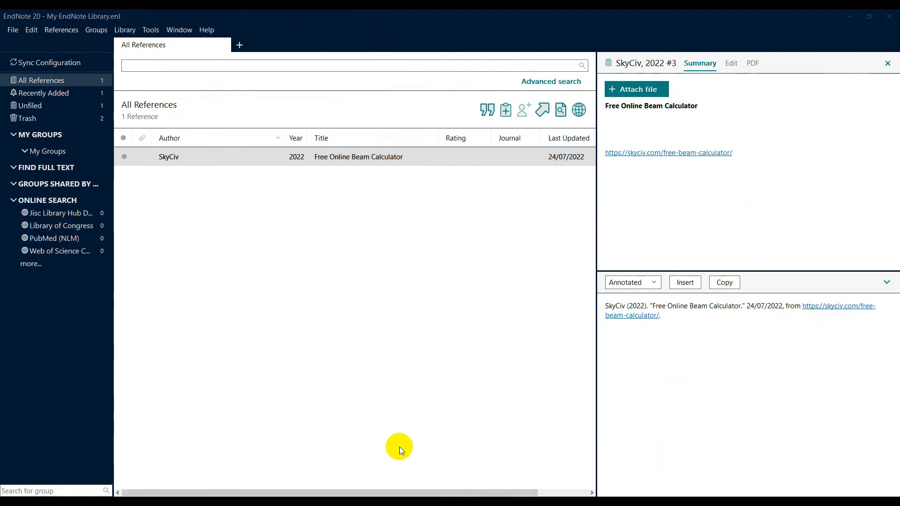
Switch to the browser, show the IEA "System integration of renewables" page and maximize the window
key(alt+Tab)
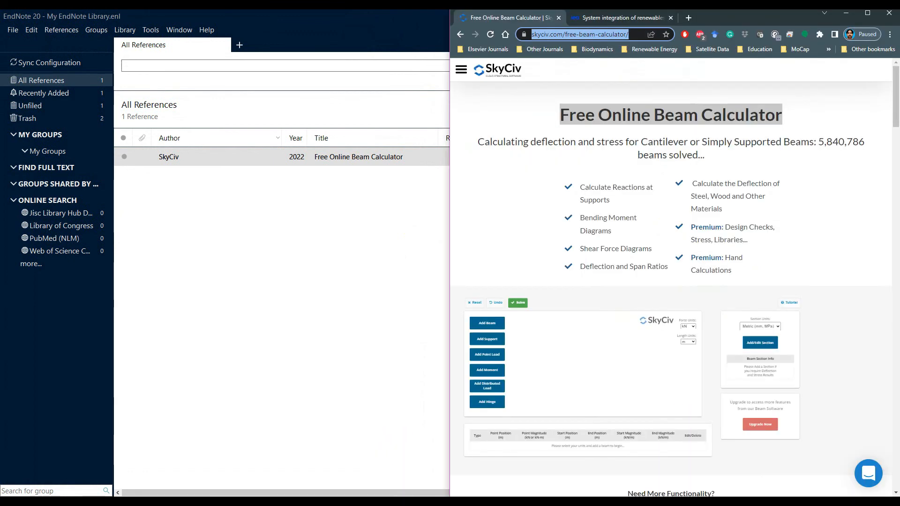
click(296, 35)
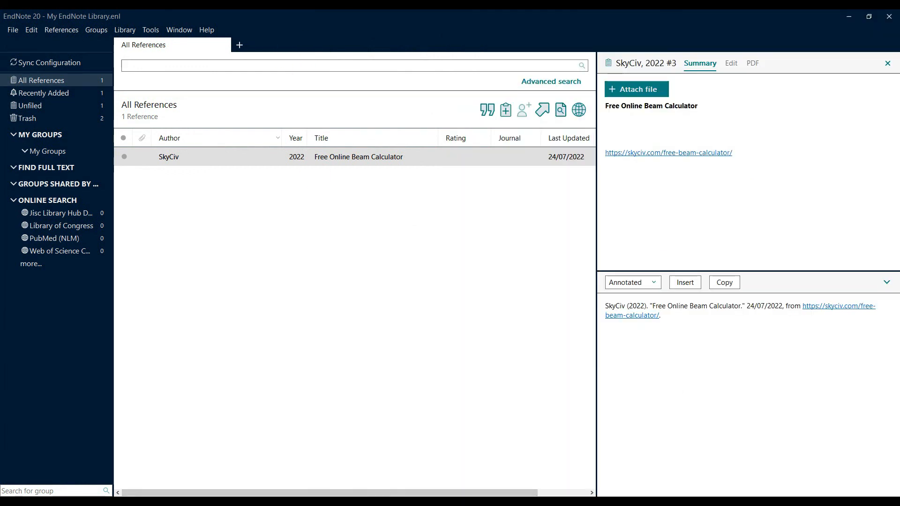
key(alt+Tab)
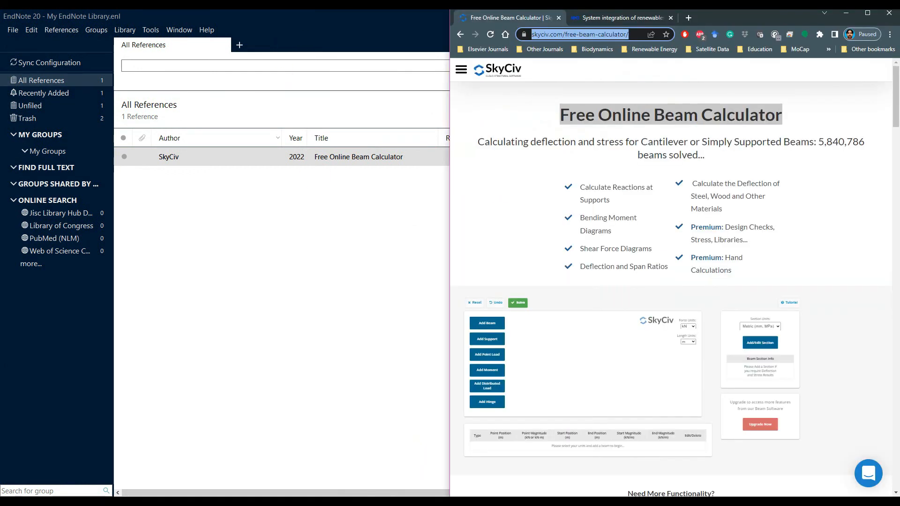
click(596, 19)
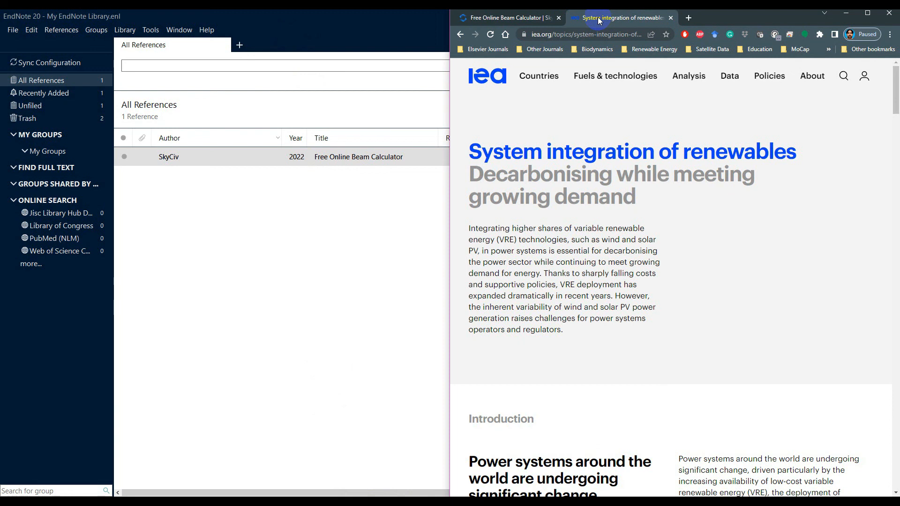
click(867, 13)
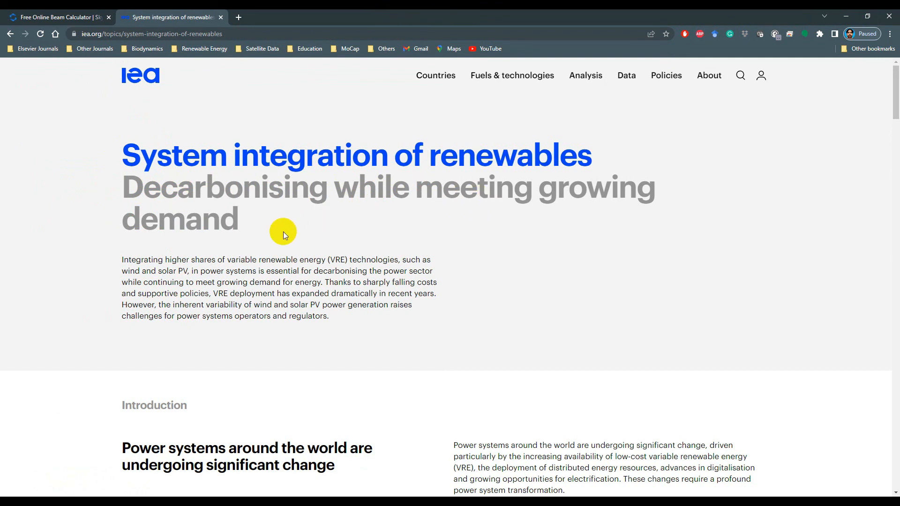
Examine the IEA page's heading, introduction and body text for citation details
scroll(187, 268, down, 2)
scroll(187, 268, down, 1)
scroll(187, 268, up, 2)
scroll(186, 263, down, 2)
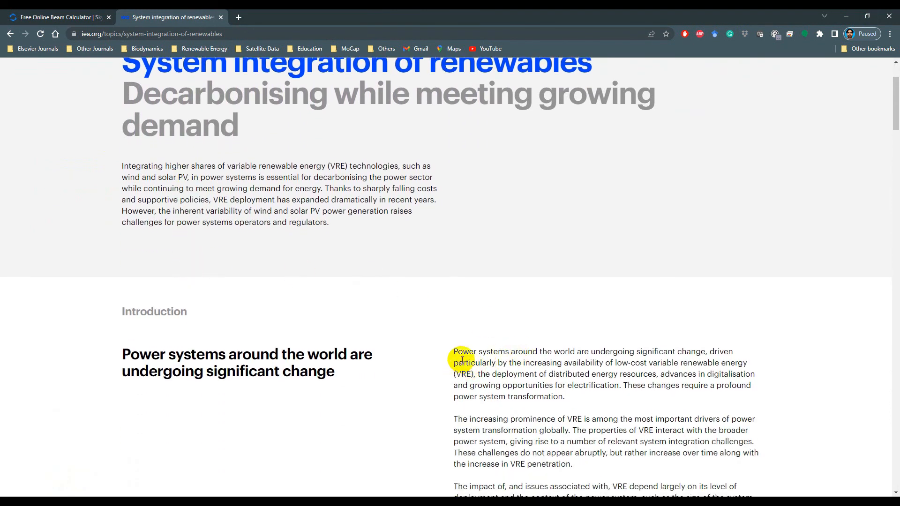
scroll(457, 351, down, 6)
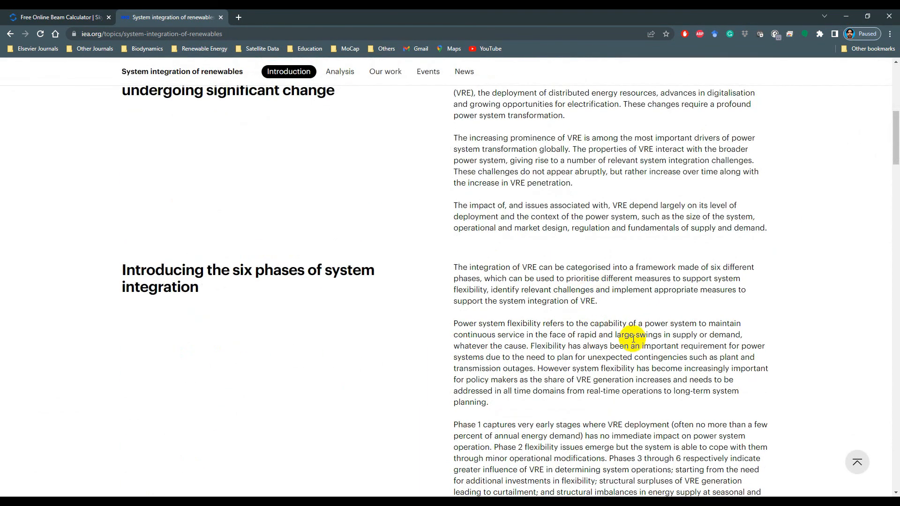
scroll(612, 304, up, 8)
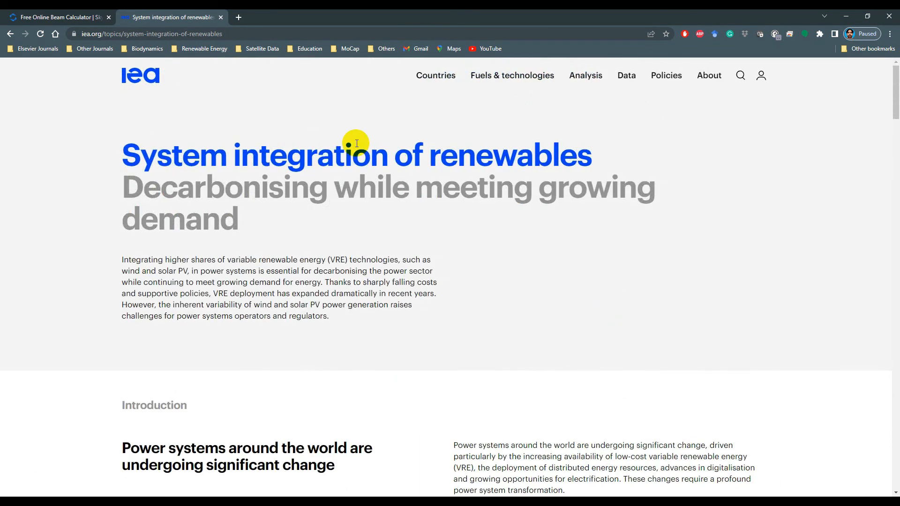
drag(123, 154, 237, 217)
click(181, 188)
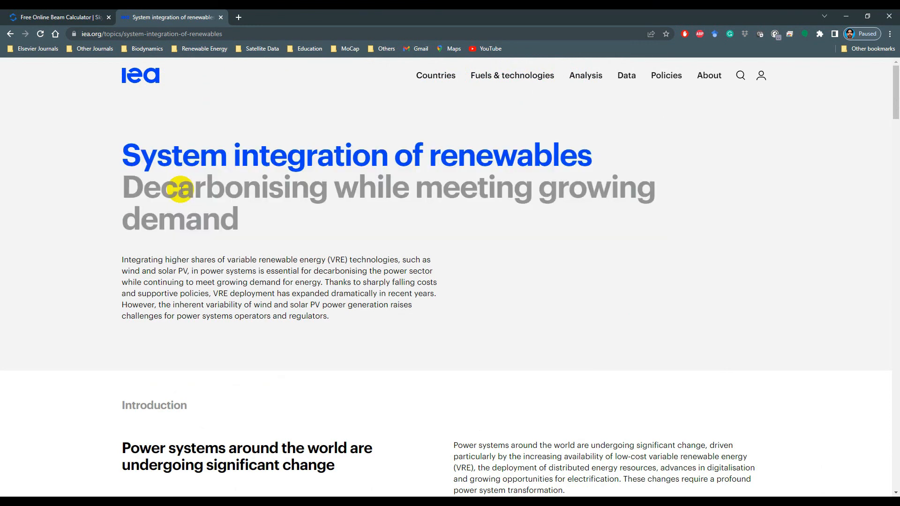
scroll(181, 188, down, 3)
scroll(180, 189, up, 3)
Switch to EndNote, create a new reference of type Web Page and enter 2022 as its year
key(alt+Tab)
click(65, 30)
click(64, 43)
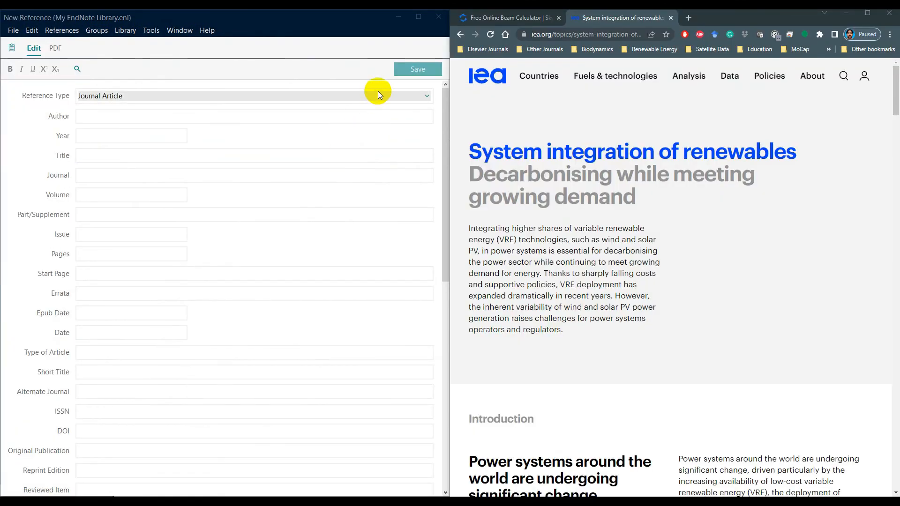
click(377, 92)
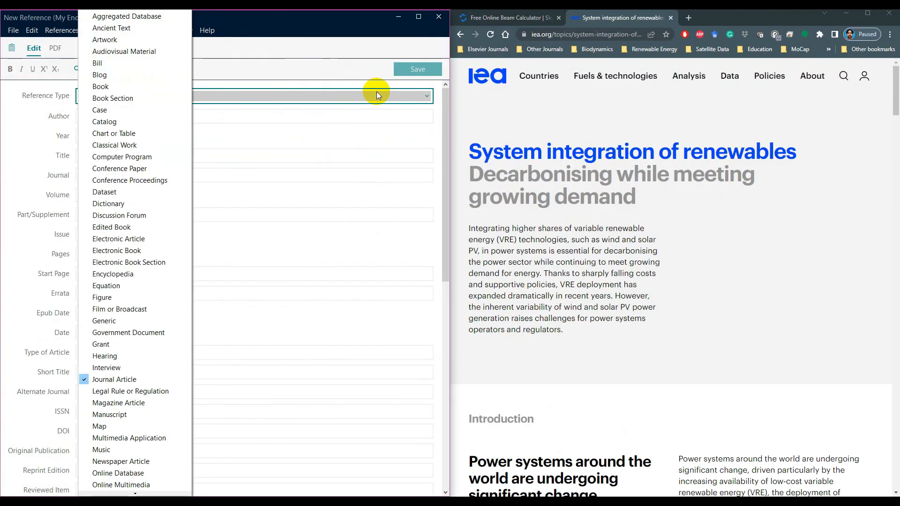
scroll(162, 376, down, 10)
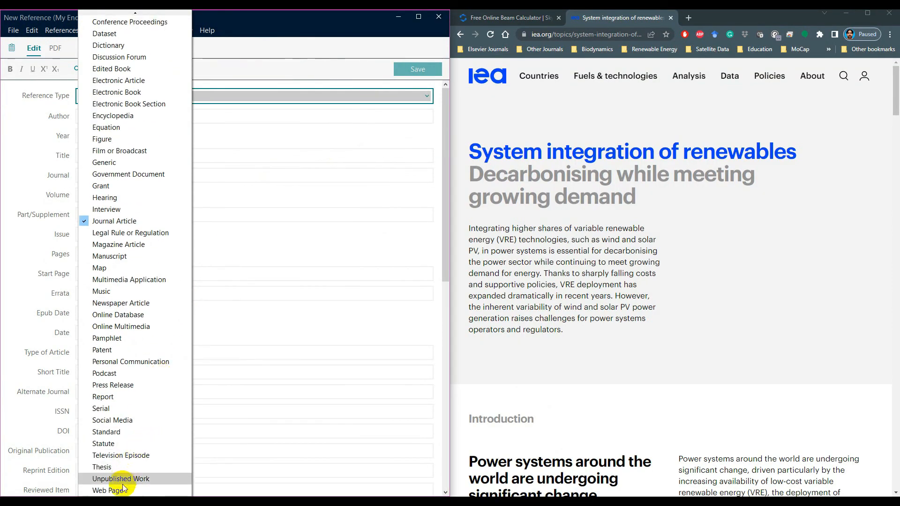
click(124, 487)
click(83, 135)
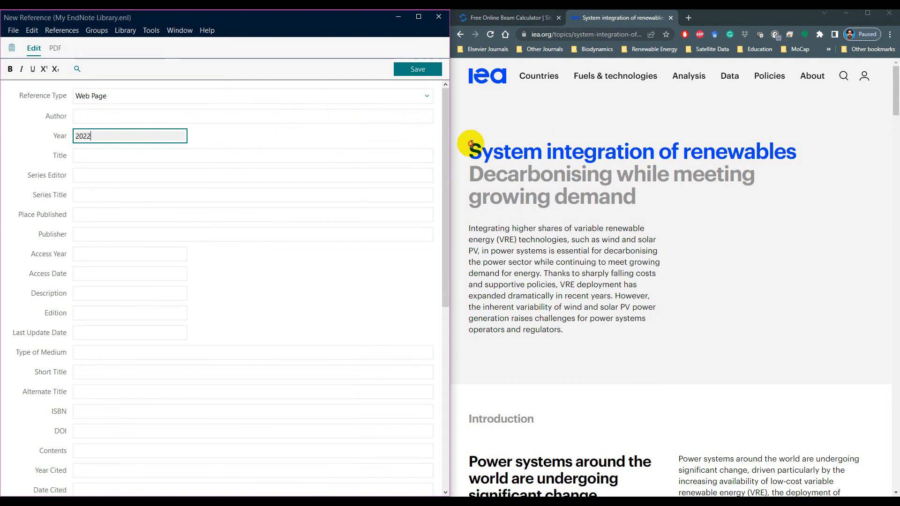
Copy the IEA page's full heading into the reference's title and join its two lines, separated by a space
drag(470, 143, 643, 197)
key(ctrl+c)
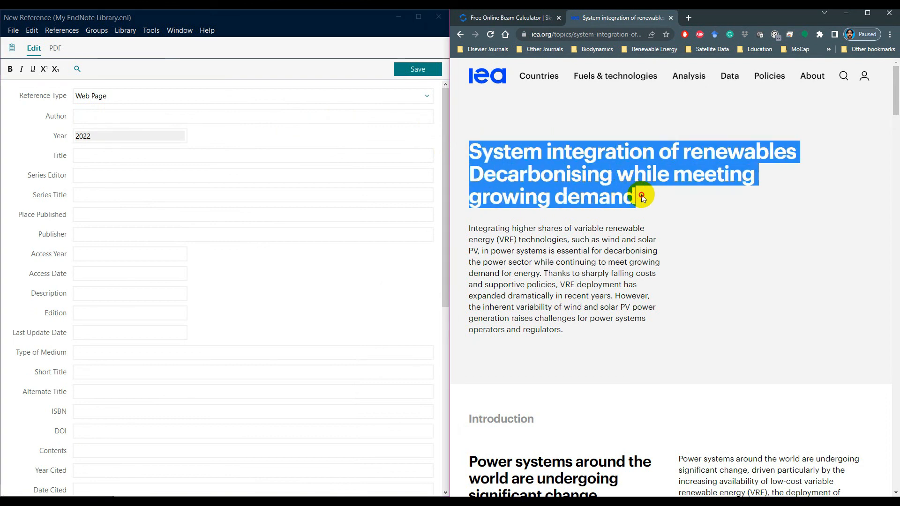
click(100, 156)
key(ctrl+v)
click(189, 158)
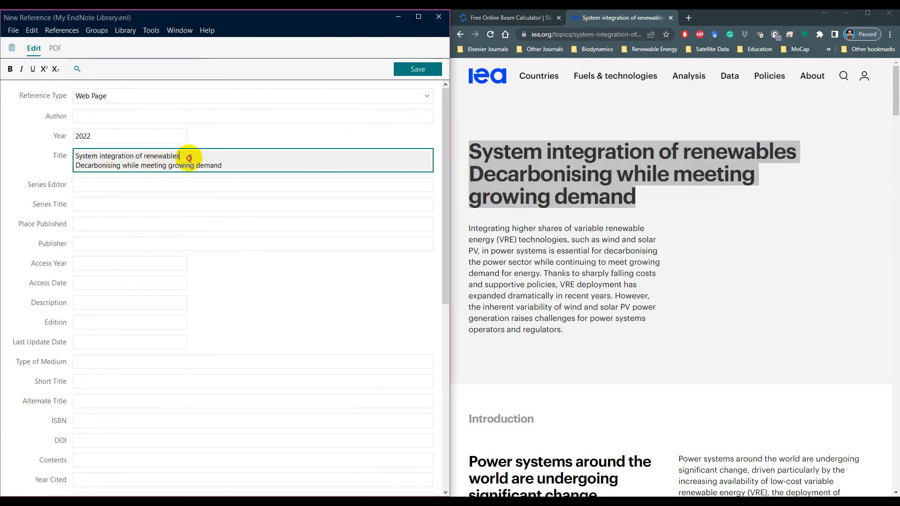
key(Delete)
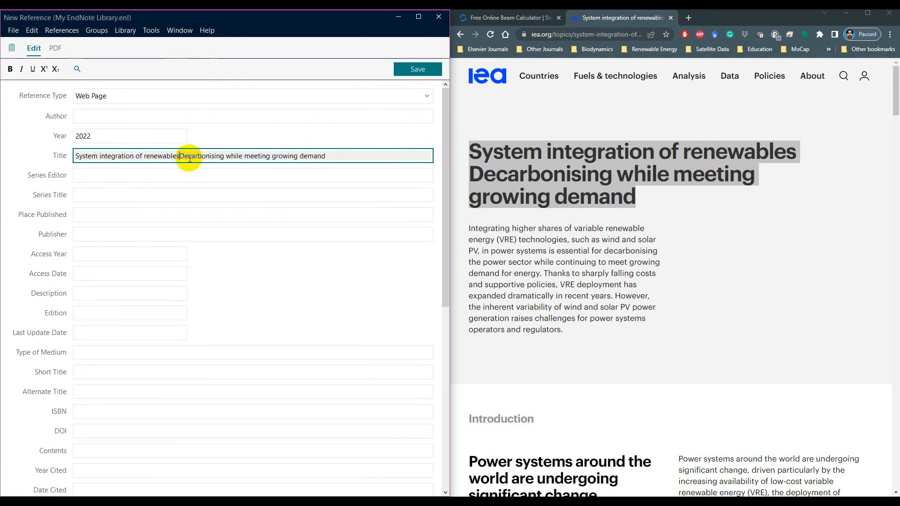
Enter 24/07/2022 as the access year and copy the IEA page's web address into the reference's URL
click(96, 253)
text(24/07/2022)
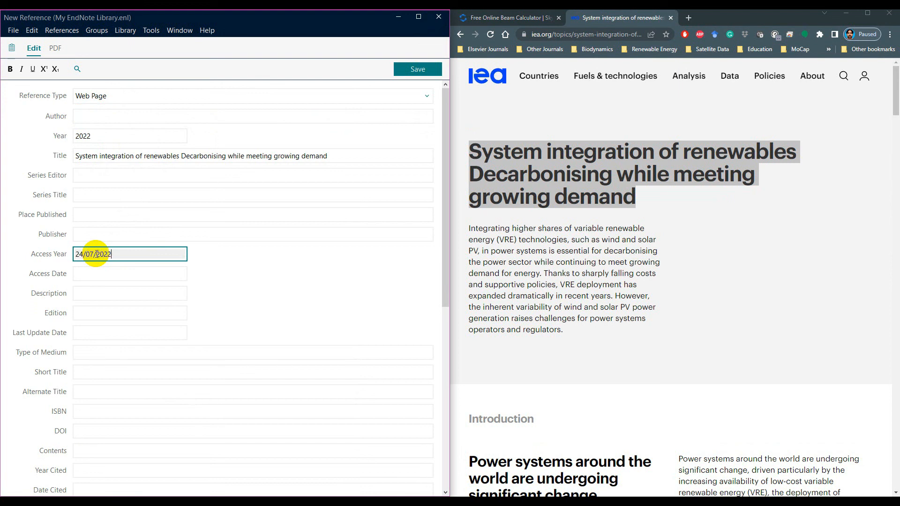
click(566, 38)
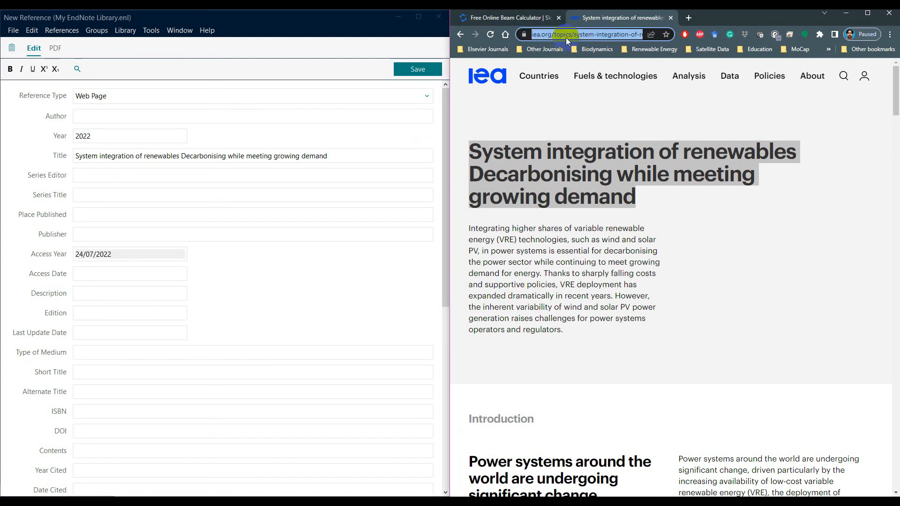
scroll(263, 321, down, 1)
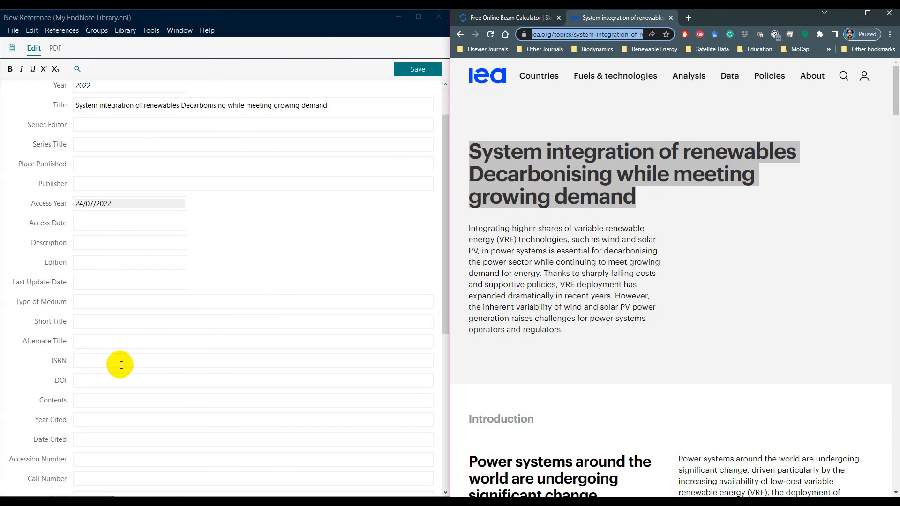
scroll(144, 383, down, 1)
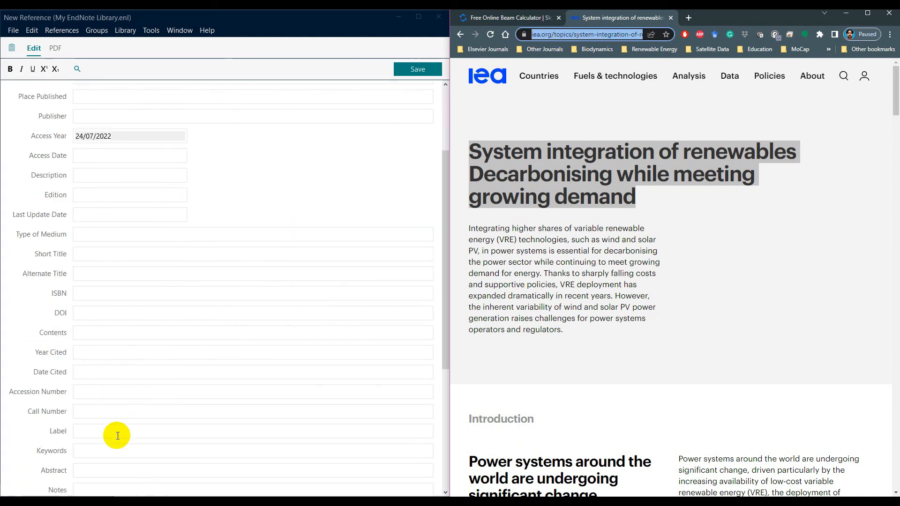
scroll(122, 436, down, 1)
click(97, 462)
text(https://www.iea.org/topics/system-integration-of-renewables)
Look up the organisation's full name on the IEA About page and enter International Energy Agency as the author
scroll(211, 380, up, 4)
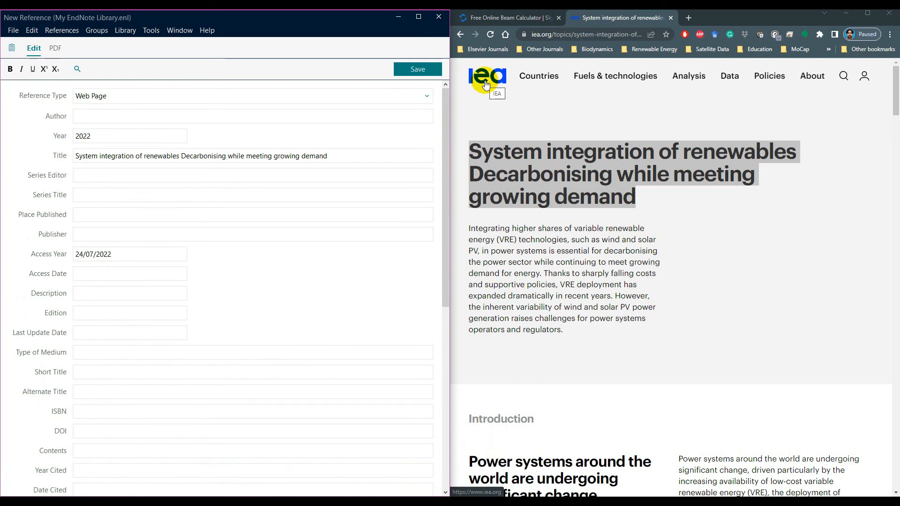
mouse_move(811, 81)
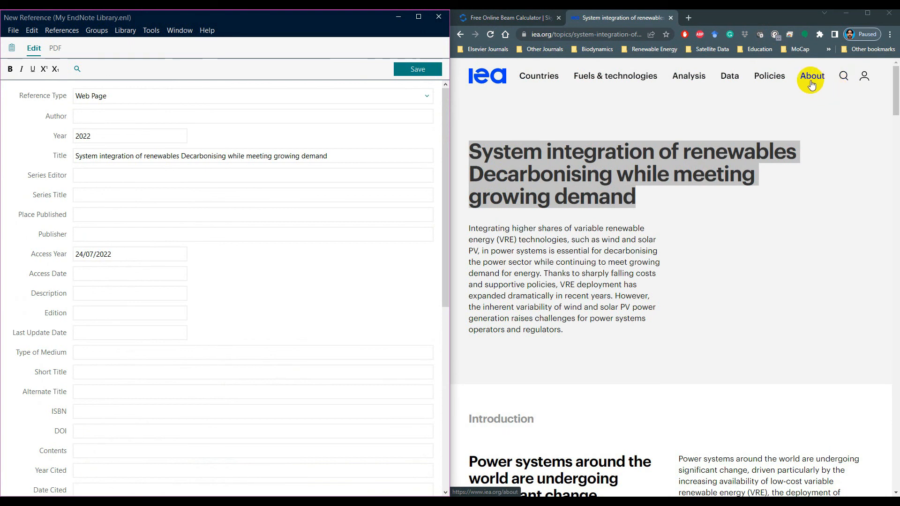
click(811, 81)
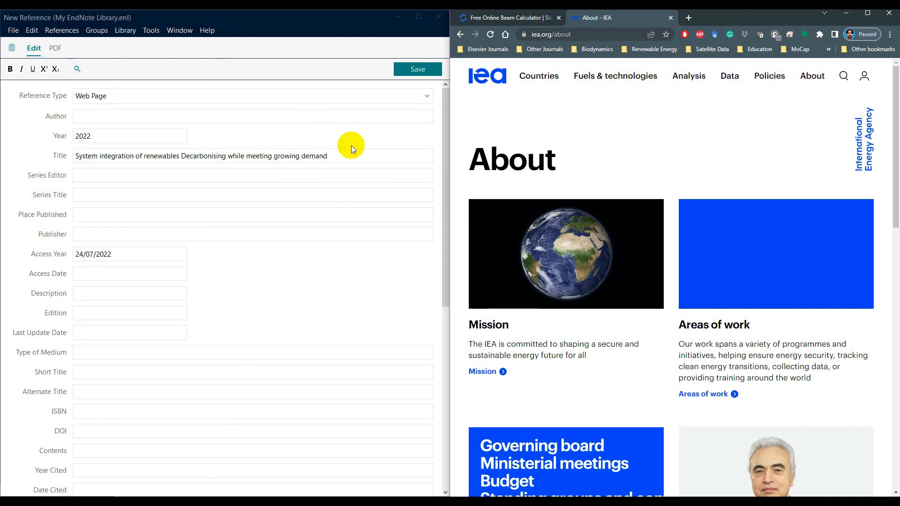
click(460, 34)
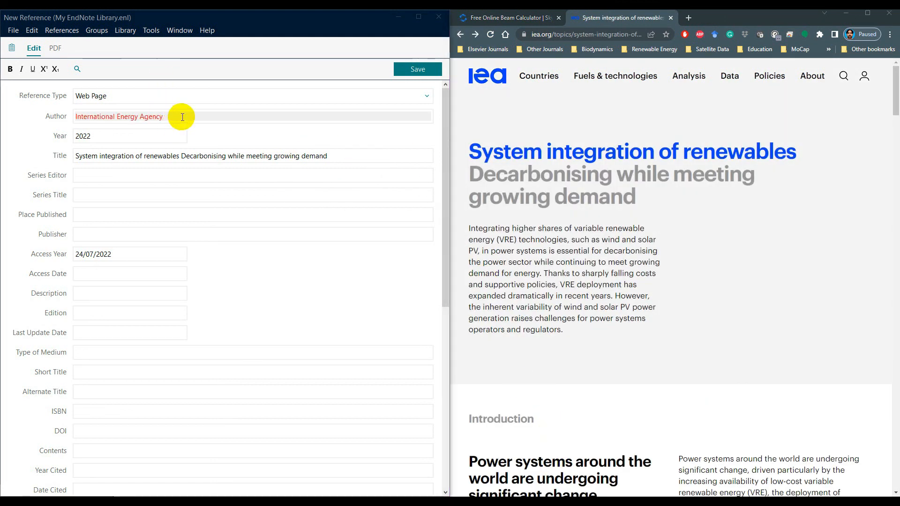
click(183, 116)
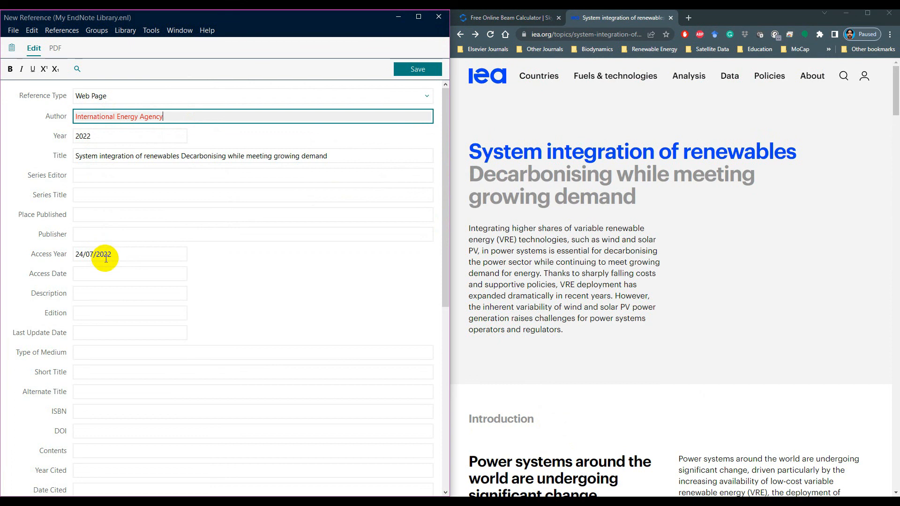
Check the URL, save and close the new IEA reference, and return to the maximized library window
scroll(114, 256, down, 5)
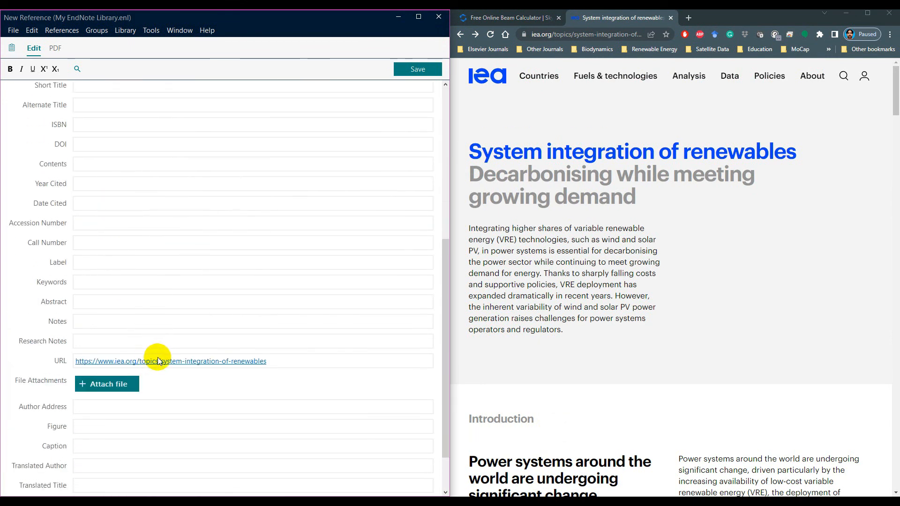
scroll(209, 283, up, 5)
click(407, 72)
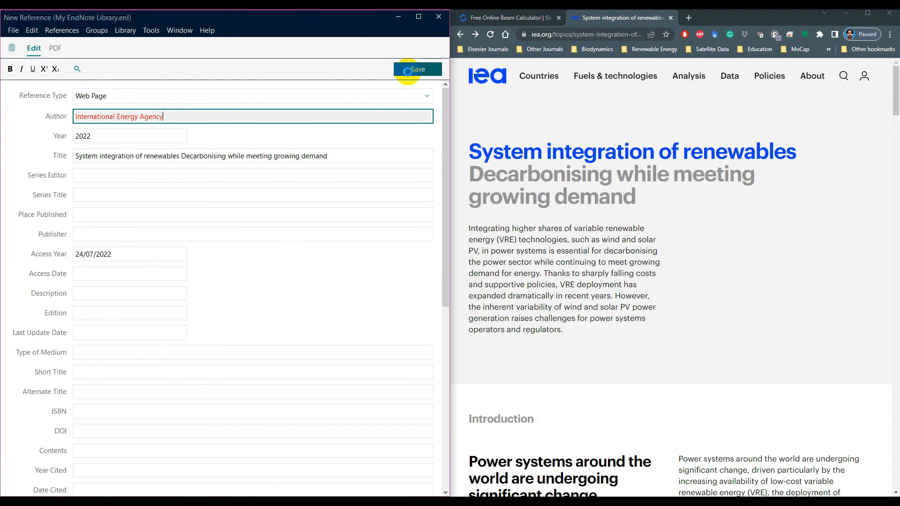
click(13, 30)
click(38, 93)
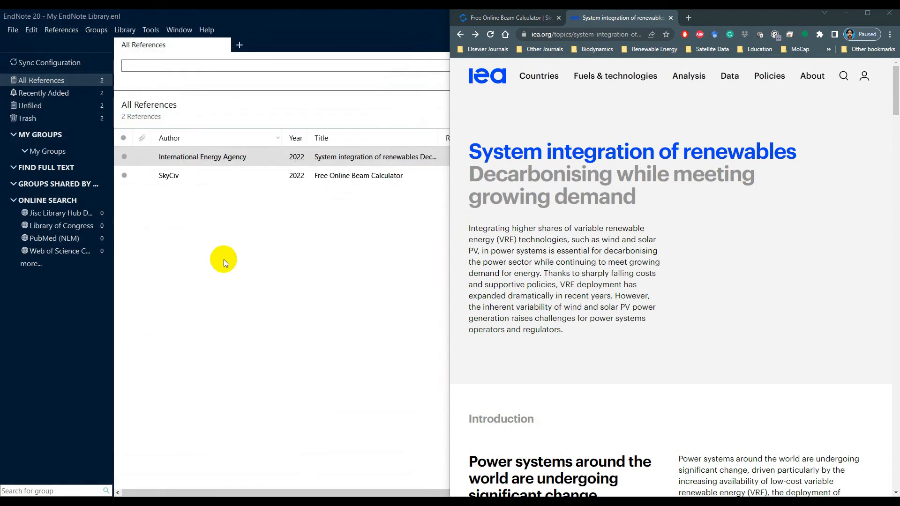
double_click(310, 33)
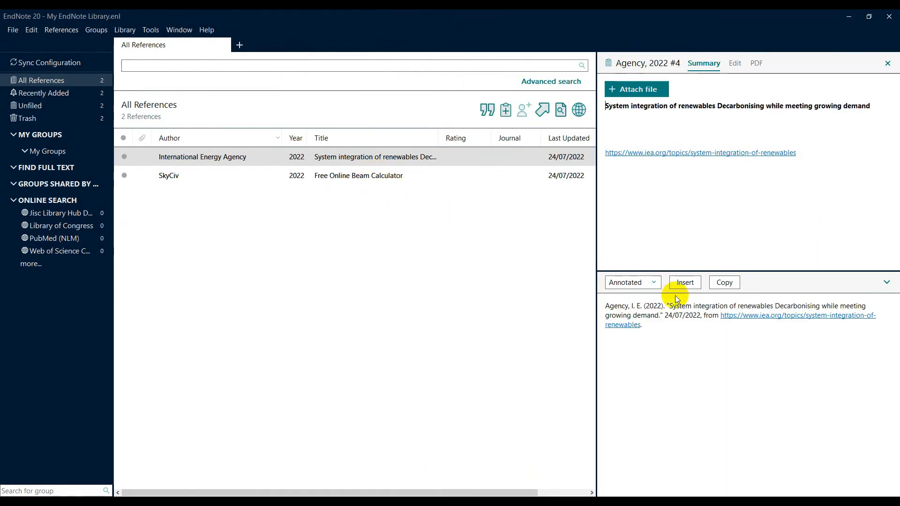
Try adding a comma after International Energy Agency in the saved reference's author, save it and view the summary
drag(606, 305, 640, 305)
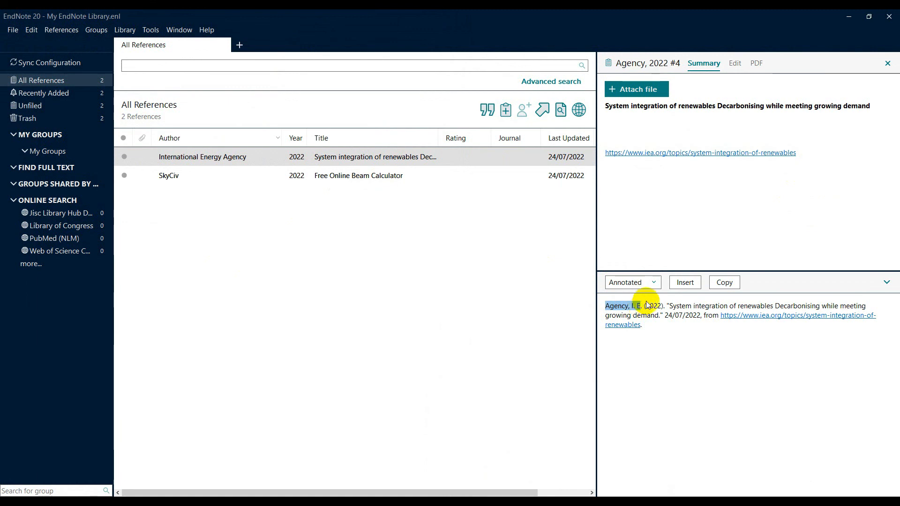
click(735, 63)
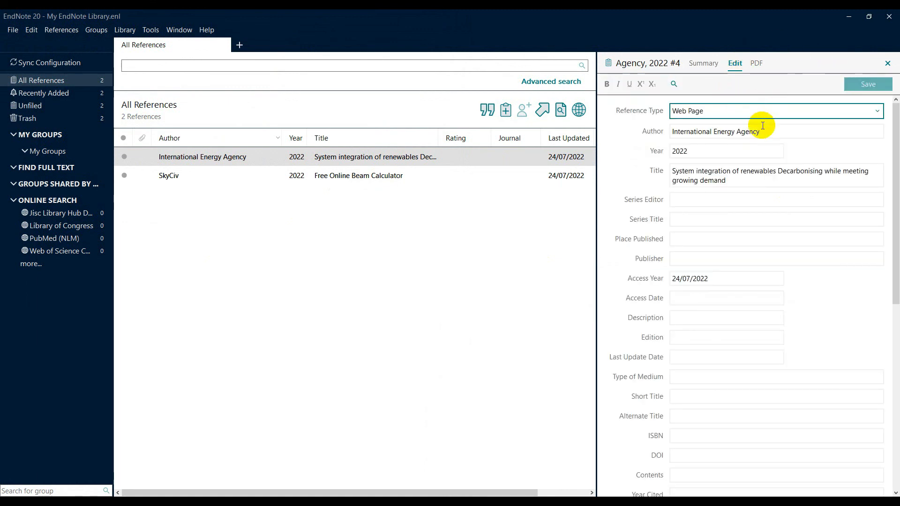
click(782, 131)
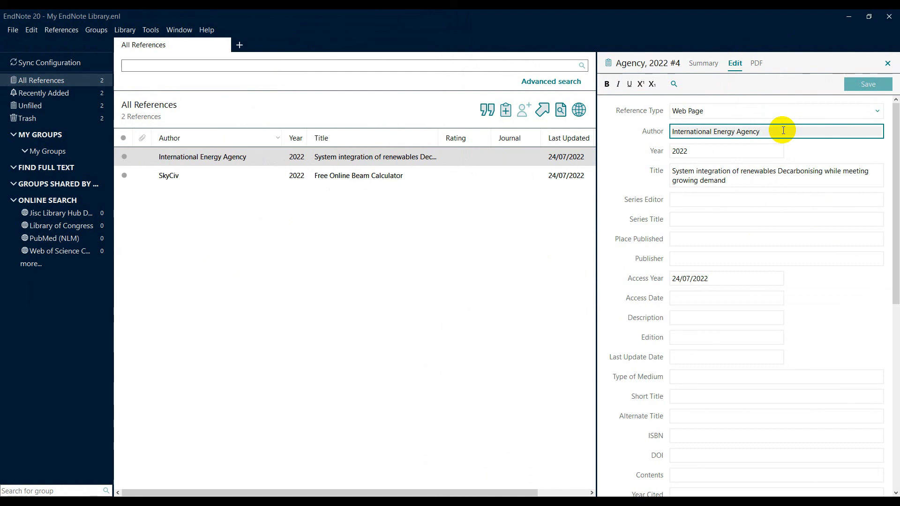
text(,)
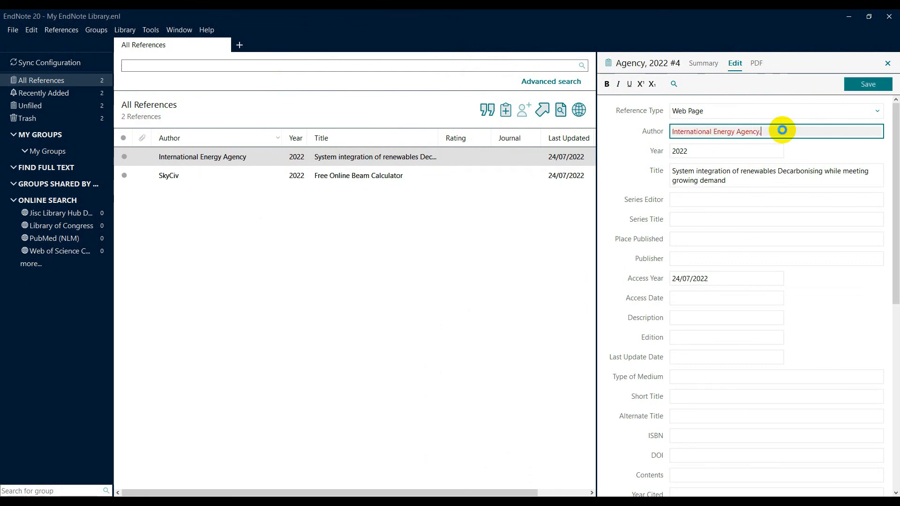
key(ctrl+s)
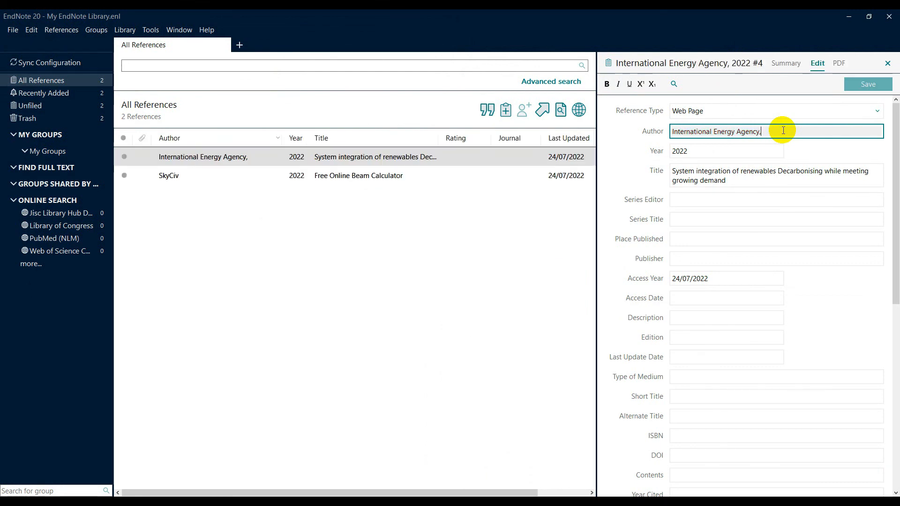
click(792, 61)
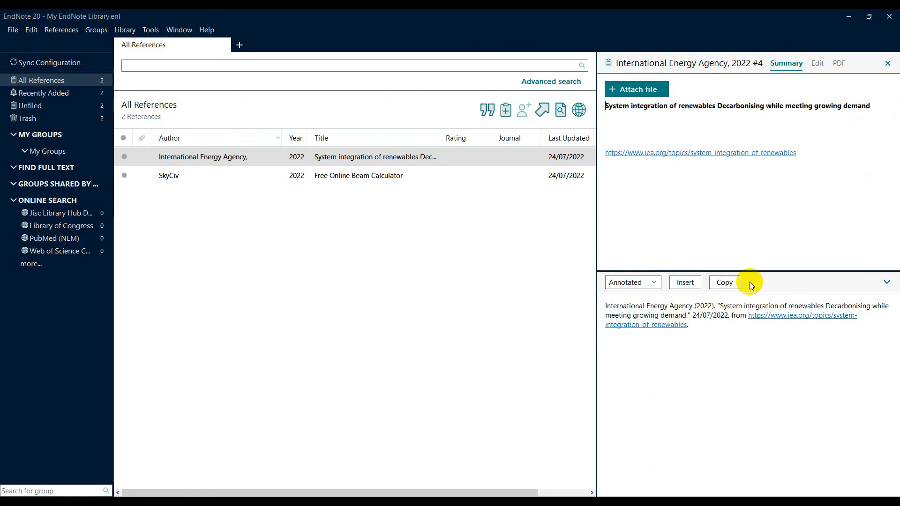
Remove the trailing comma from the IEA reference's author, save it and highlight the author in the citation preview
click(816, 62)
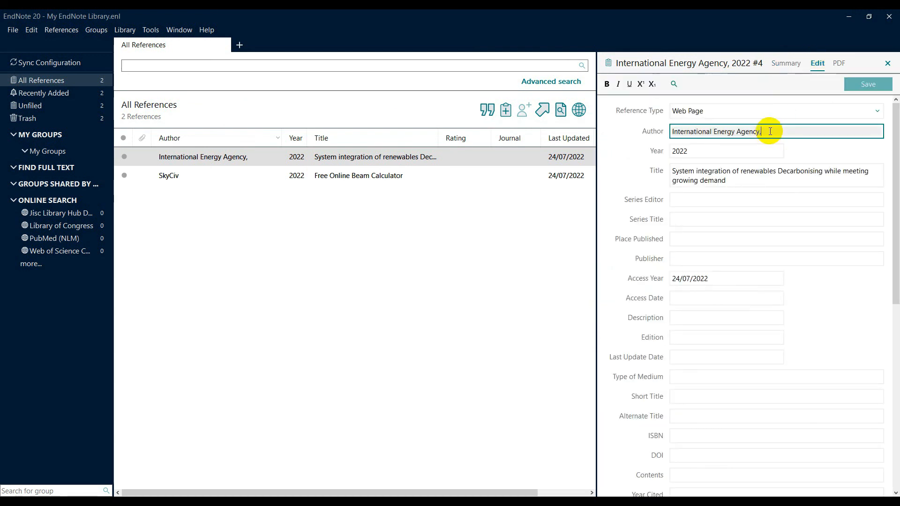
key(BackSpace)
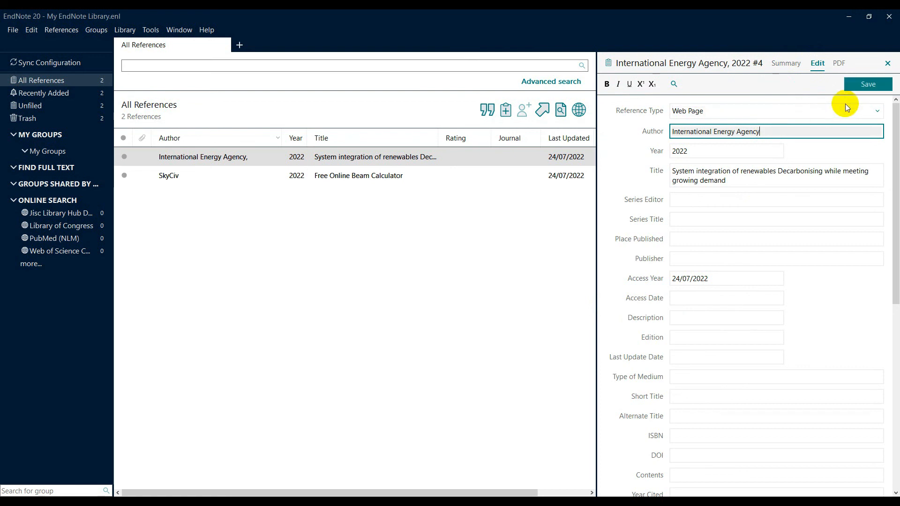
click(867, 85)
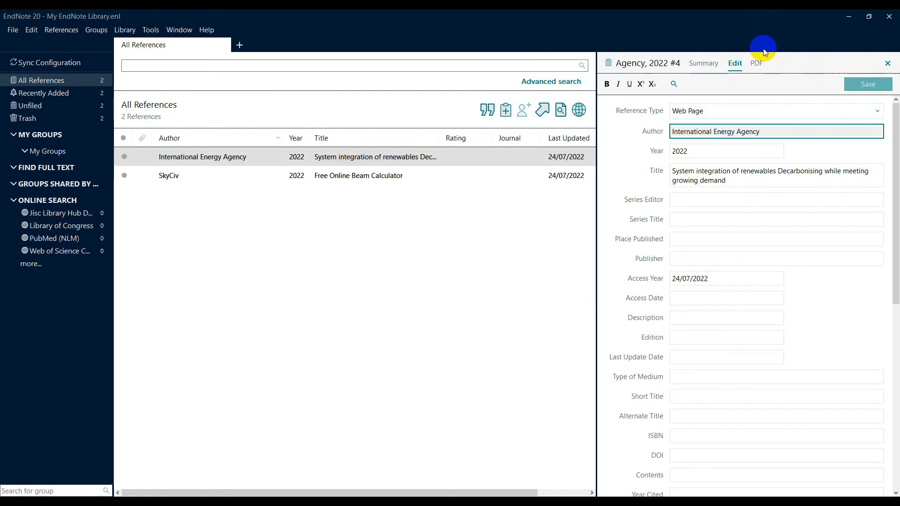
click(704, 62)
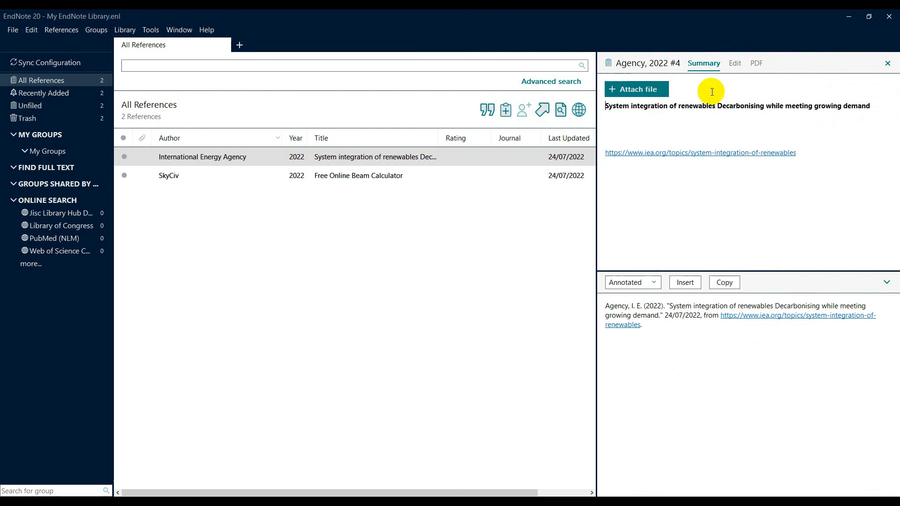
drag(605, 307, 640, 306)
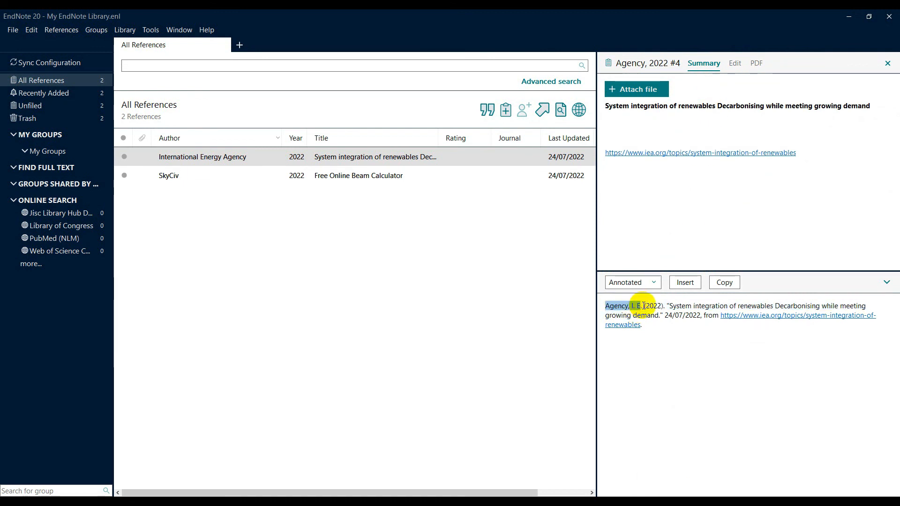
Set the author to "International Energy Agency," with a trailing comma, save the change and reselect the IEA reference
click(733, 64)
click(776, 132)
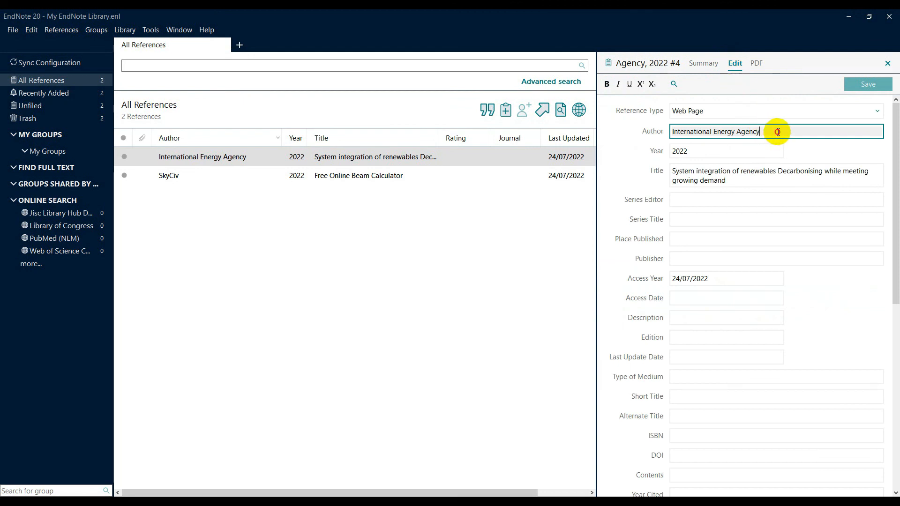
text(,)
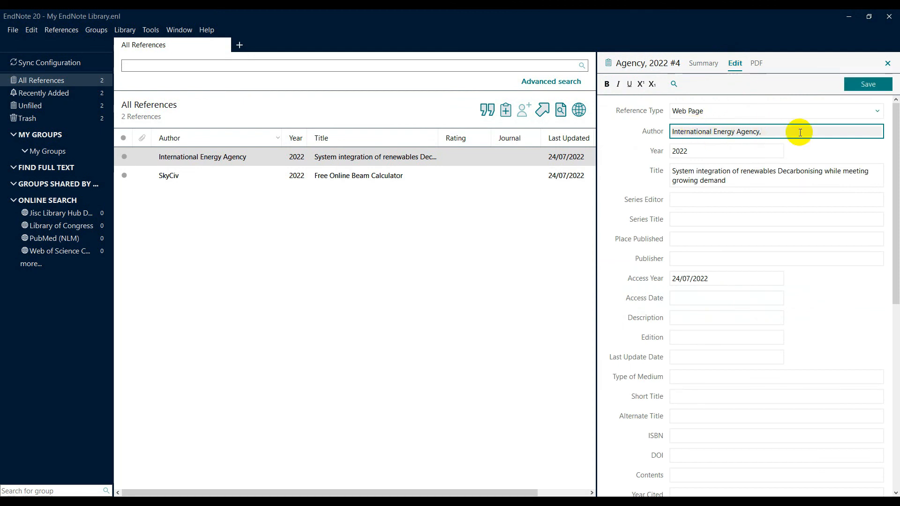
click(867, 85)
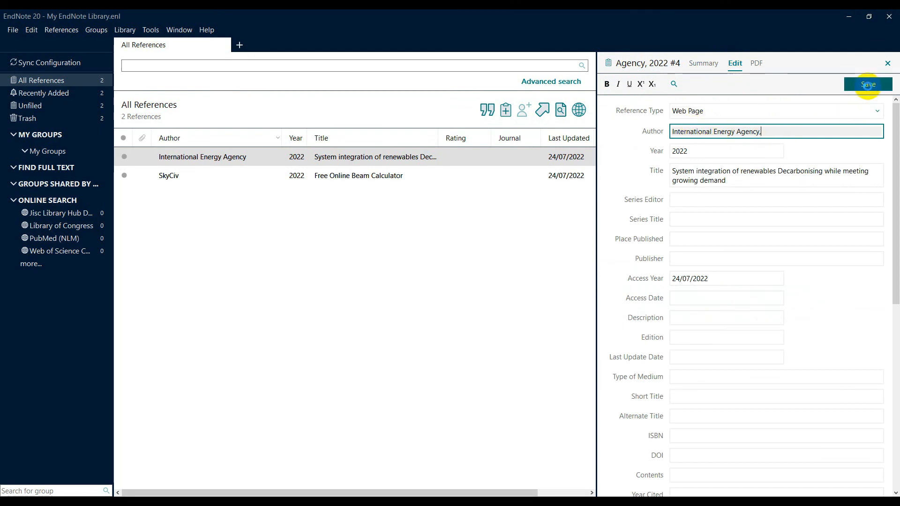
click(367, 180)
click(372, 159)
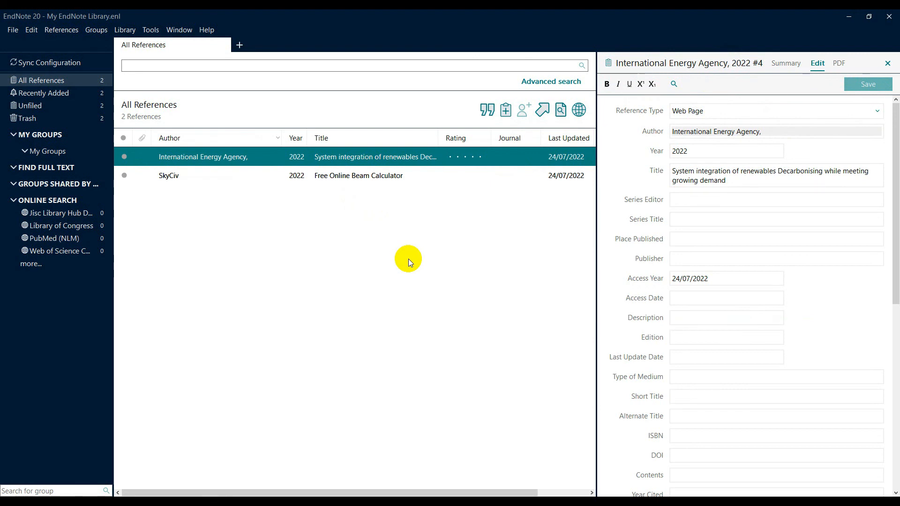
Look through the available fields in the Web Page form of the International Energy Agency reference
scroll(807, 305, down, 3)
scroll(810, 305, up, 3)
scroll(821, 323, down, 10)
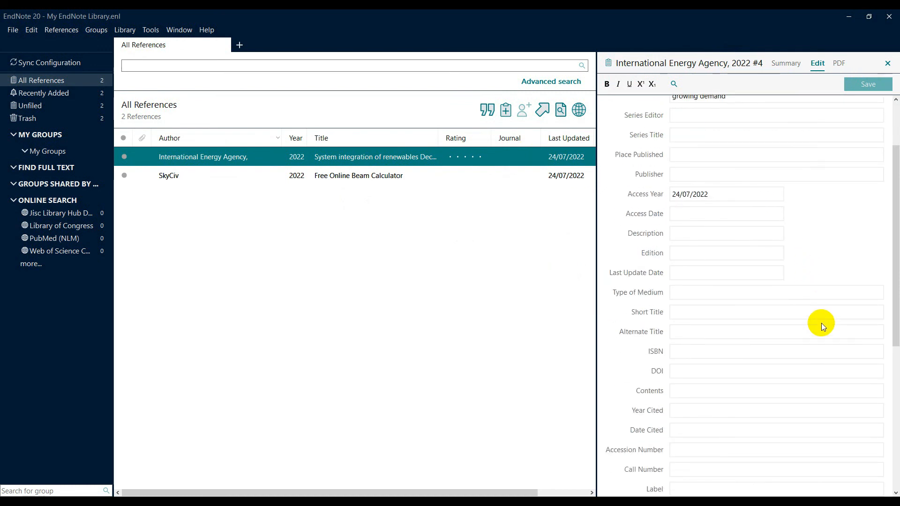
scroll(821, 322, up, 10)
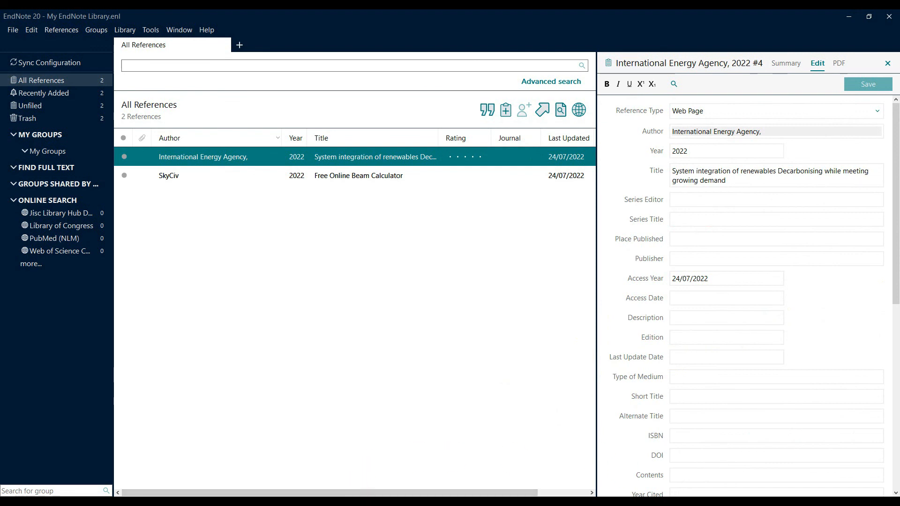
Switch to the browser and examine the IEA System integration of renewables page for further details to include in the reference
key(alt+Tab)
click(866, 18)
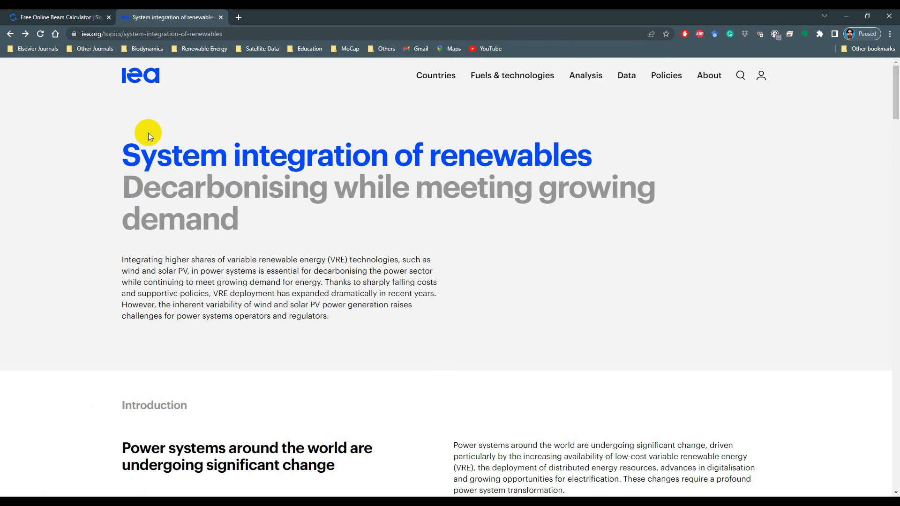
scroll(127, 143, down, 20)
scroll(125, 140, up, 4)
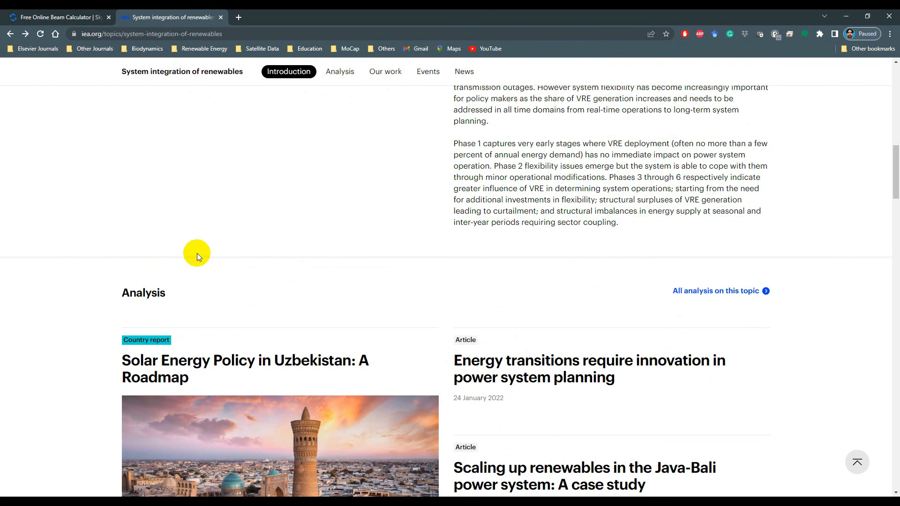
scroll(197, 255, up, 6)
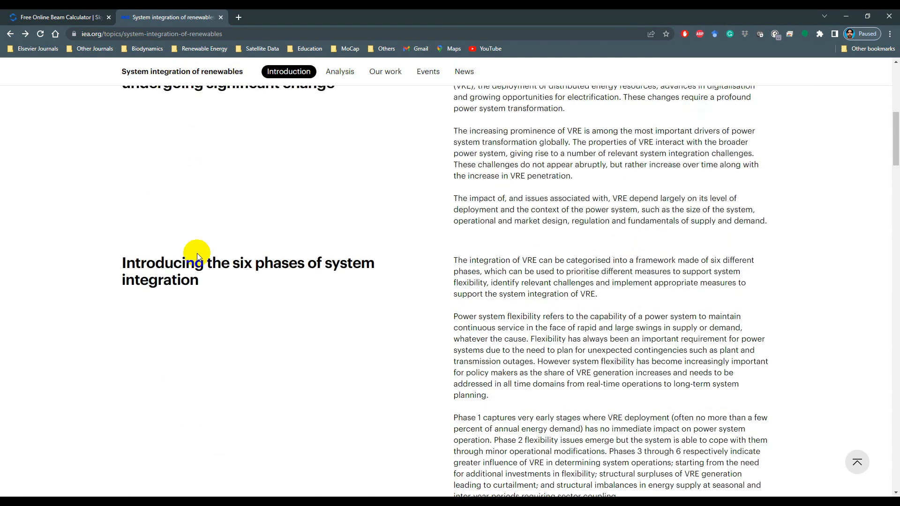
scroll(197, 256, up, 6)
scroll(197, 255, down, 2)
scroll(197, 255, up, 1)
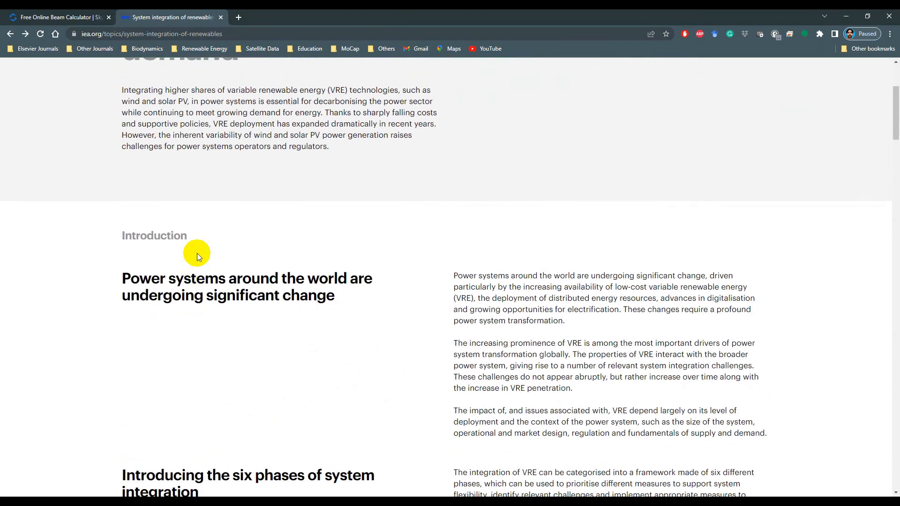
scroll(196, 256, up, 4)
scroll(197, 255, down, 3)
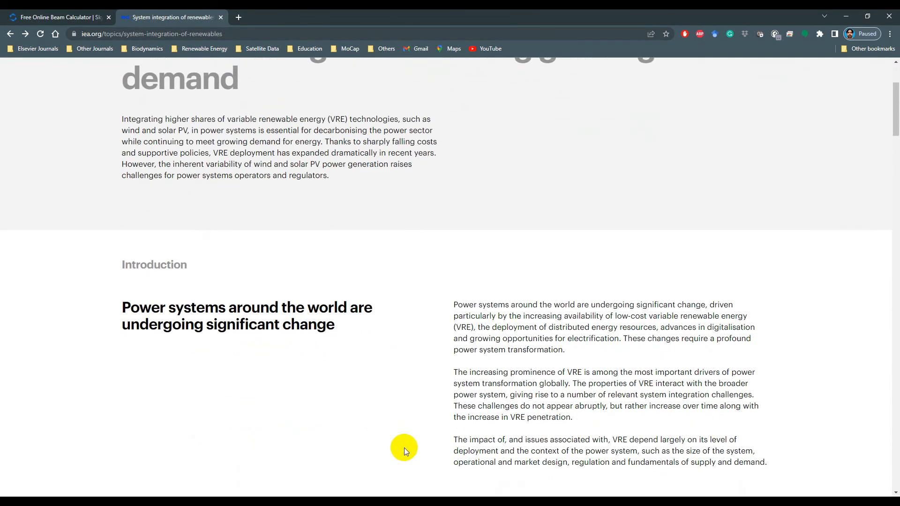
Return to EndNote and start editing the Publisher field of the International Energy Agency reference
key(alt+Tab)
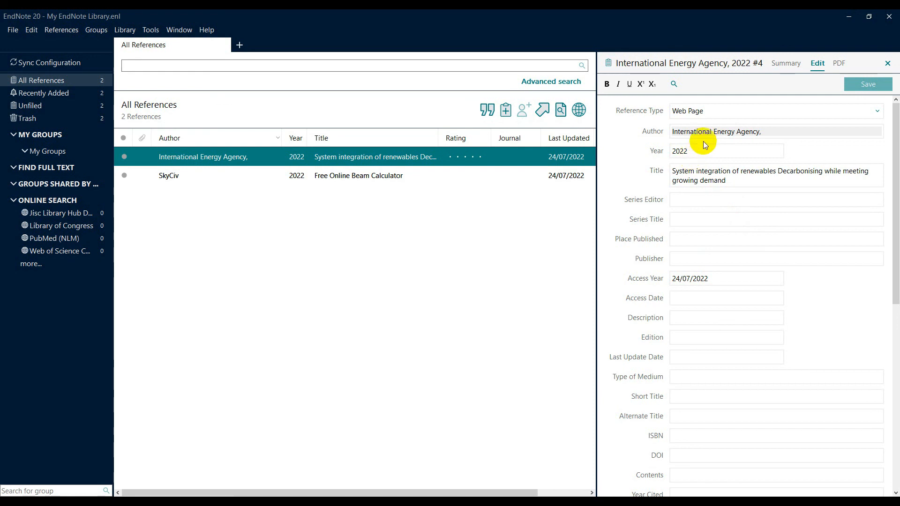
click(686, 259)
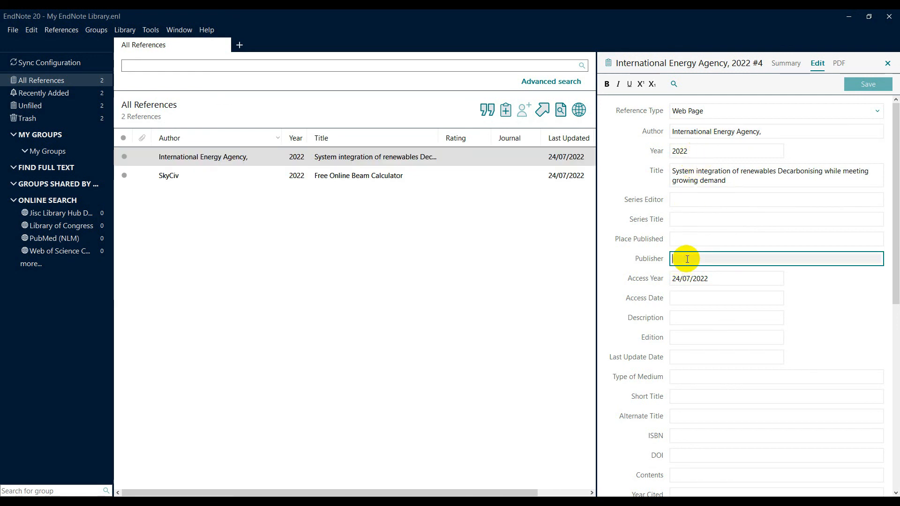